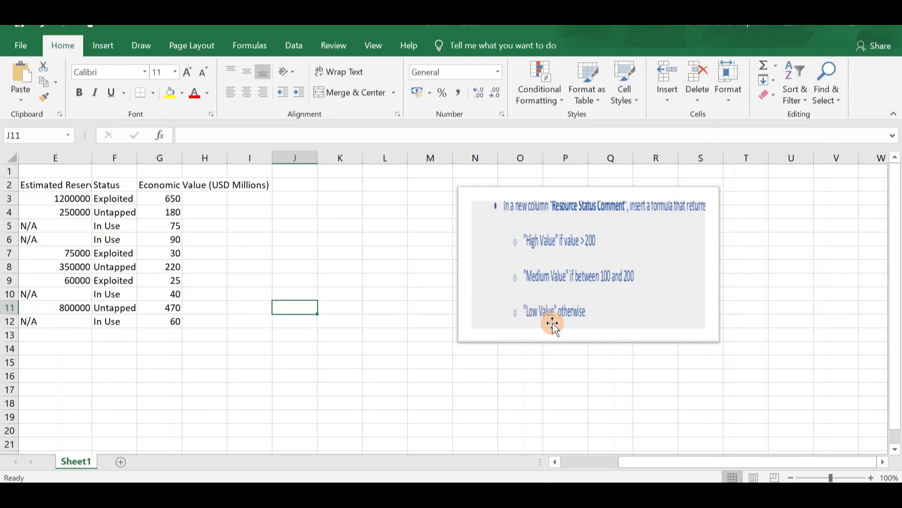
Apply all borders to the whole resource data table, from Region through Economic Value
{"action": "scroll", "coordinate": [553, 324], "scroll_direction": "left", "scroll_amount": 2}
{"action": "scroll", "coordinate": [553, 324], "scroll_direction": "left", "scroll_amount": 2}
{"action": "scroll", "coordinate": [553, 324], "scroll_direction": "right", "scroll_amount": 4}
{"action": "scroll", "coordinate": [532, 235], "scroll_direction": "left", "scroll_amount": 4}
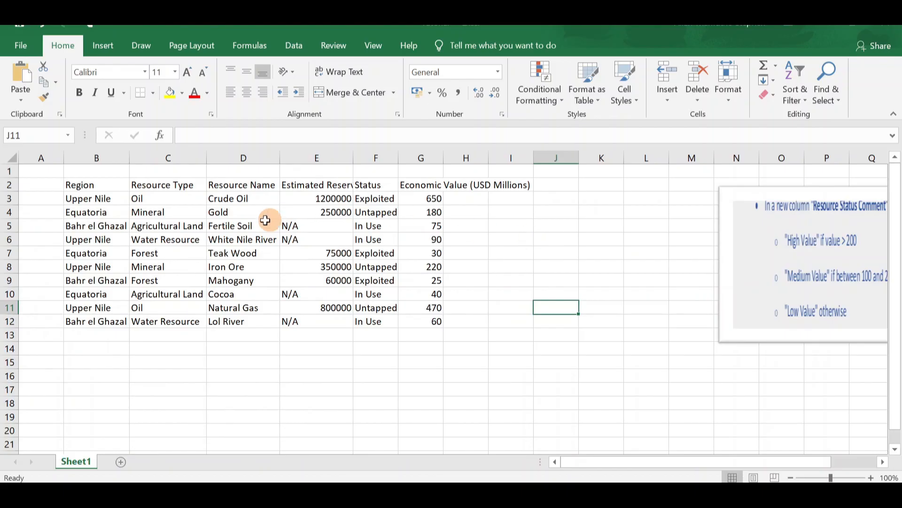
{"action": "left_click", "coordinate": [102, 185]}
{"action": "key", "text": "ctrl+a"}
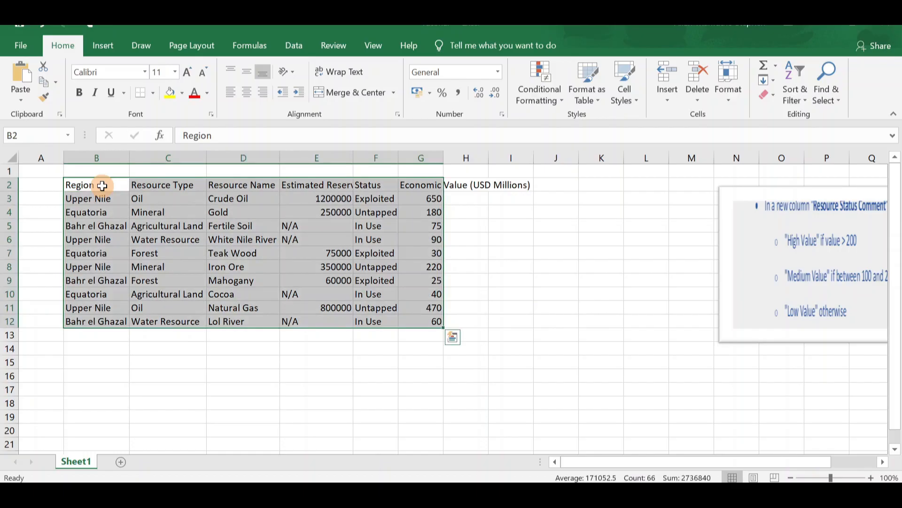
{"action": "left_click", "coordinate": [153, 94]}
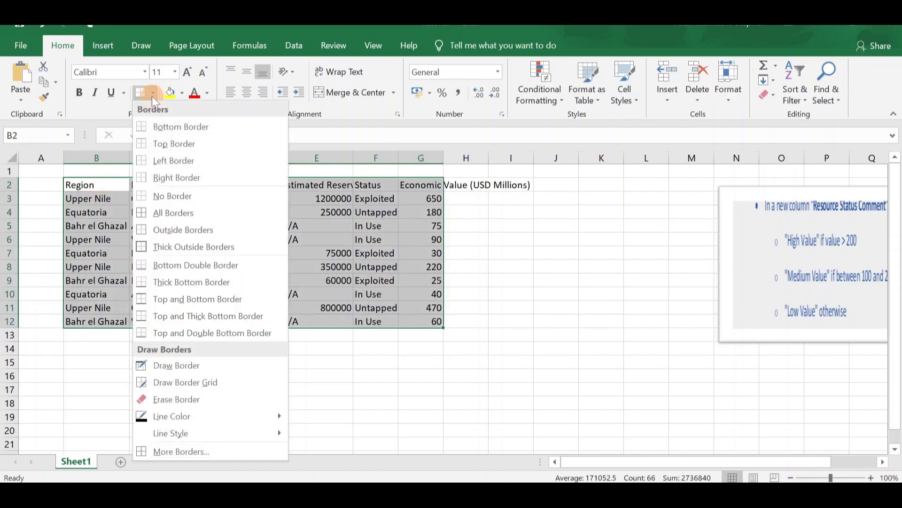
{"action": "left_click", "coordinate": [156, 213]}
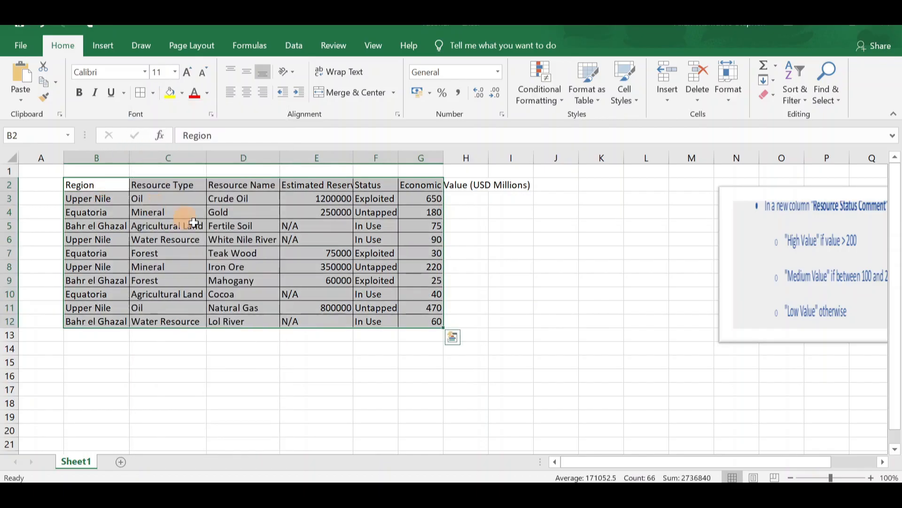
{"action": "left_click", "coordinate": [467, 295]}
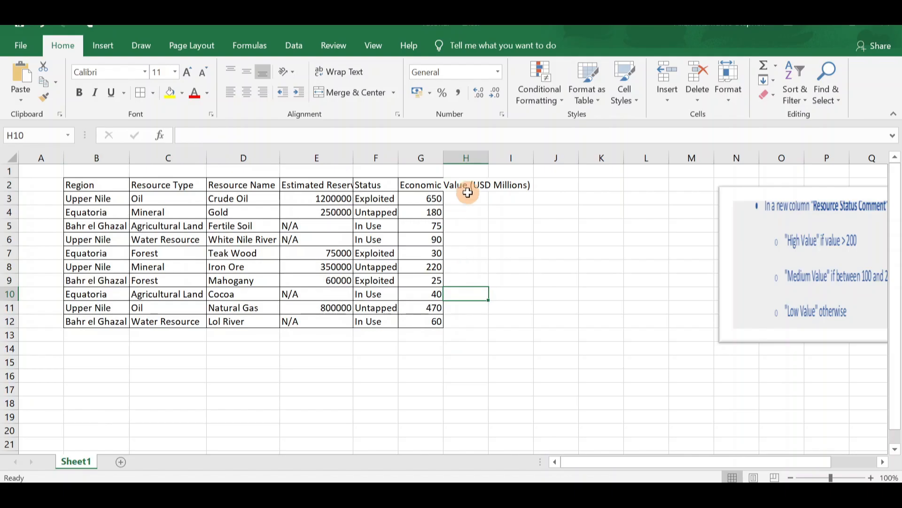
Fit the Economic Value and Estimated Reserve columns to their headers and widen the Status column slightly
{"action": "double_click", "coordinate": [450, 152]}
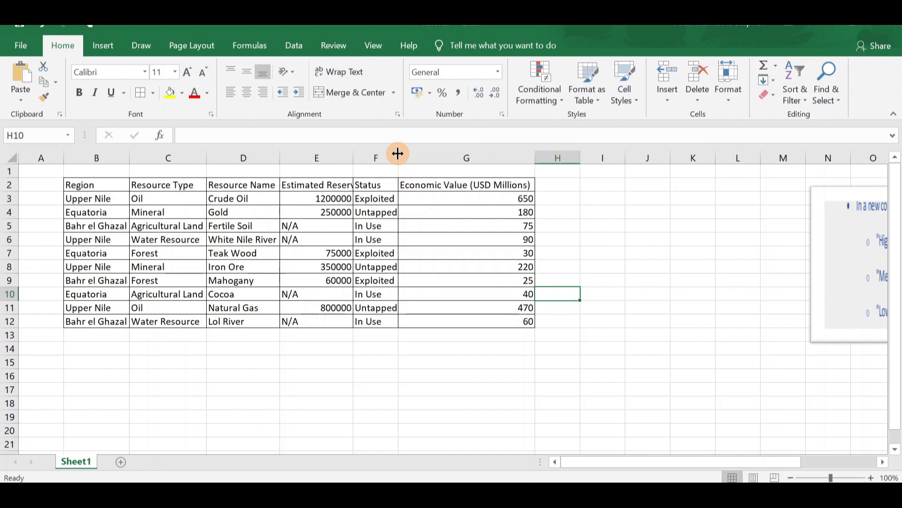
{"action": "left_click_drag", "start_coordinate": [398, 153], "coordinate": [399, 153]}
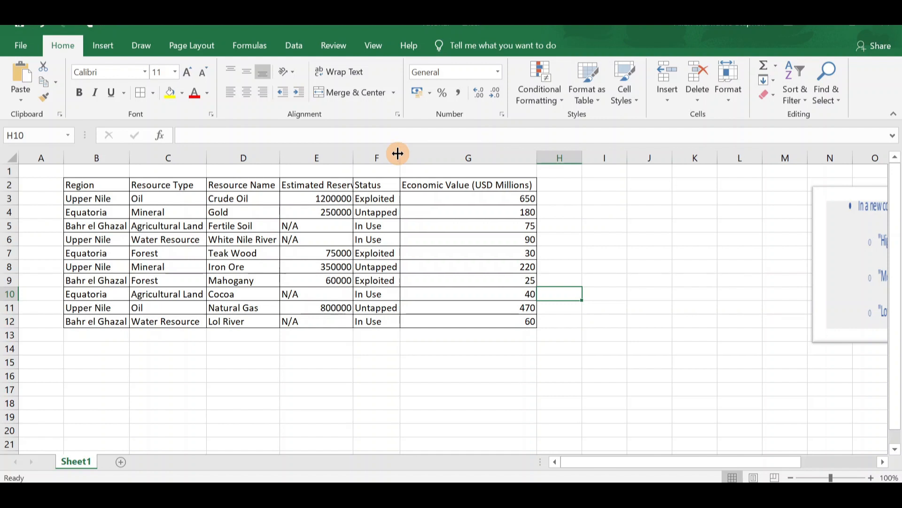
{"action": "double_click", "coordinate": [353, 155]}
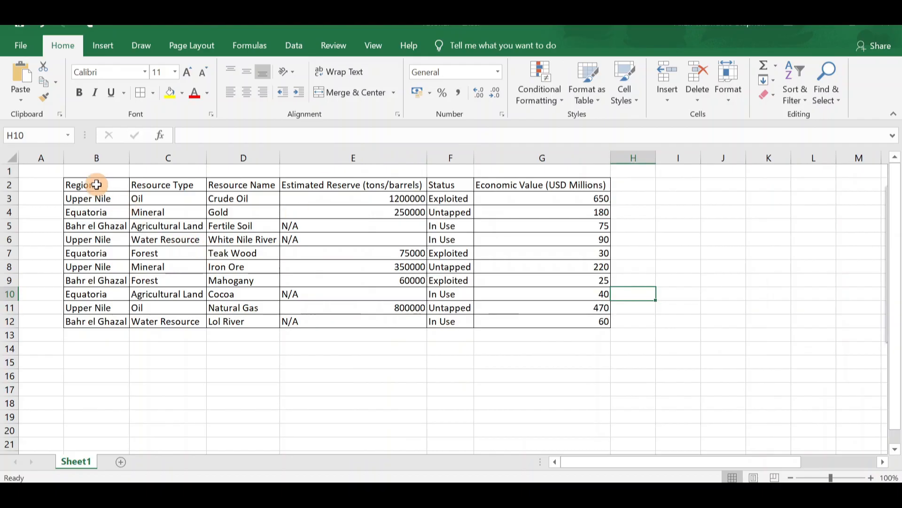
Fill the table's header row B2:G2 with light blue and make its text bold
{"action": "left_click", "coordinate": [99, 183]}
{"action": "left_click_drag", "start_coordinate": [99, 184], "coordinate": [578, 183]}
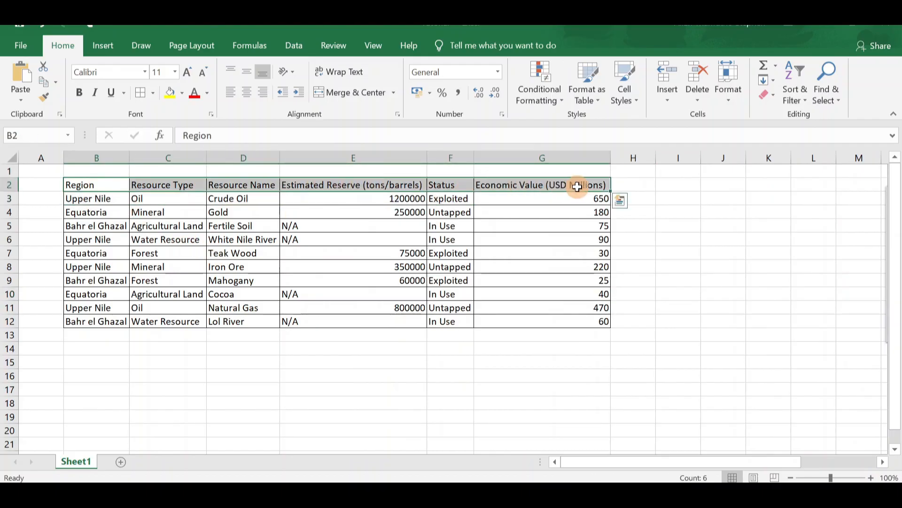
{"action": "left_click", "coordinate": [181, 93]}
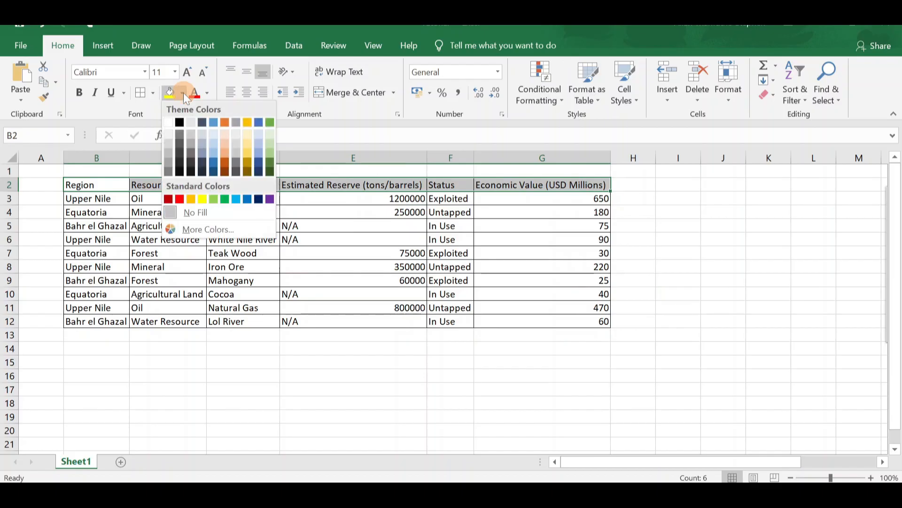
{"action": "left_click", "coordinate": [214, 152]}
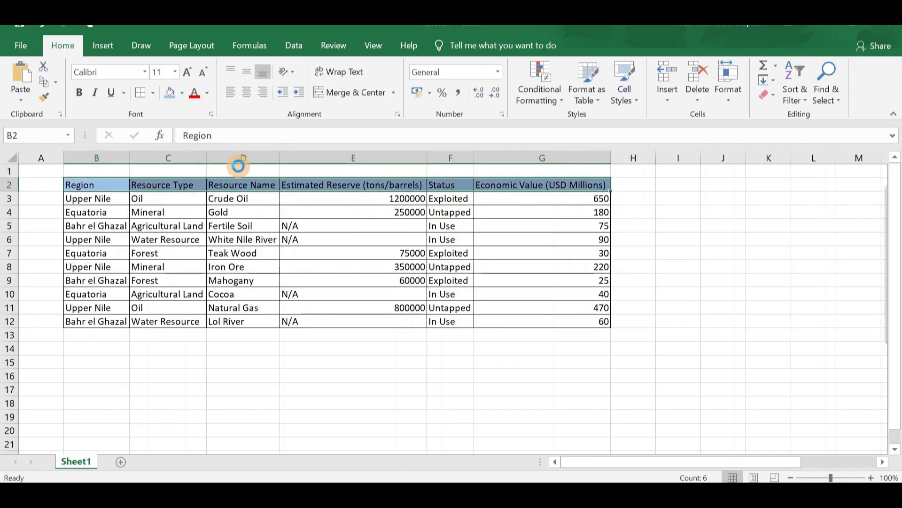
{"action": "key", "text": "ctrl+b"}
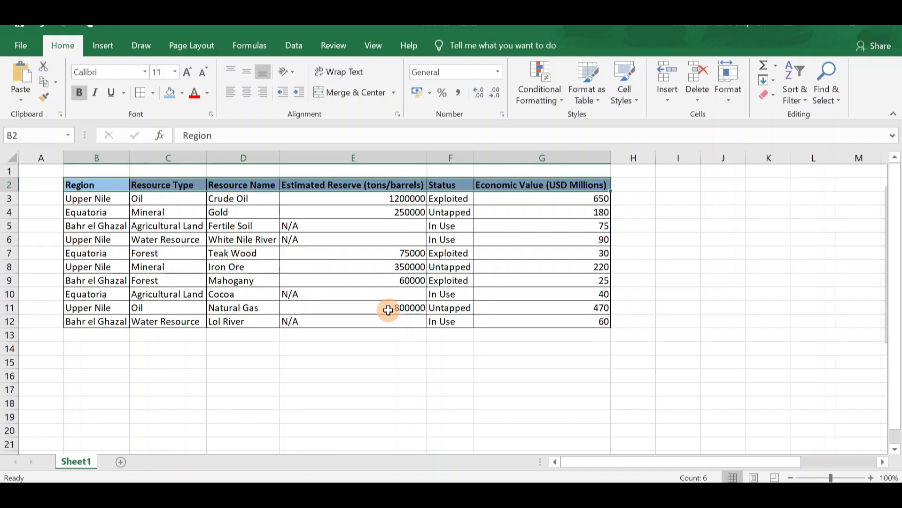
Move the picture with the task instructions closer to the data table
{"action": "scroll", "coordinate": [352, 298], "scroll_direction": "right", "scroll_amount": 4}
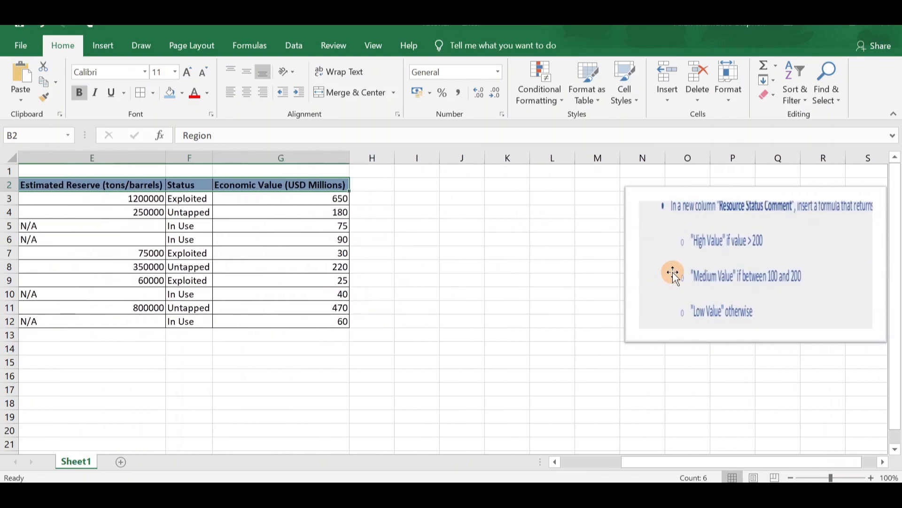
{"action": "left_click_drag", "start_coordinate": [673, 272], "coordinate": [624, 265]}
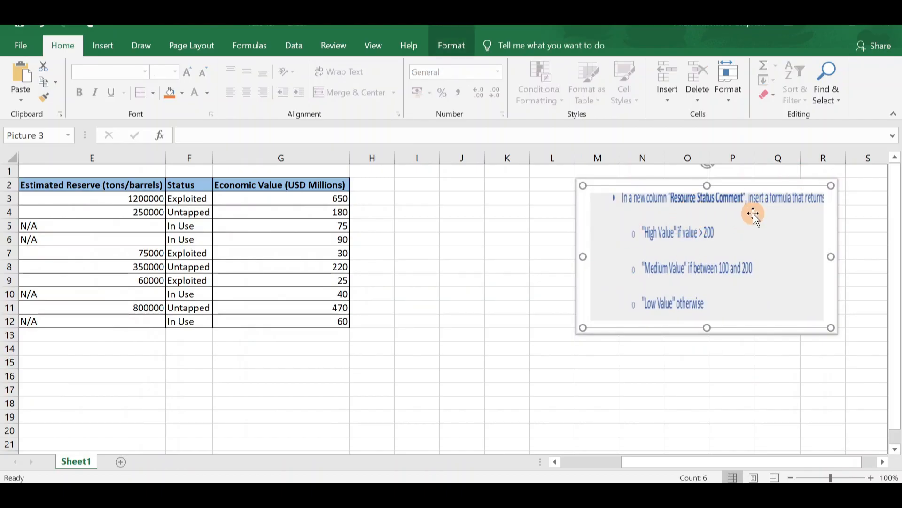
Format the Economic Value figures in G3:G12 as pound (£) accounting amounts with one decimal place
{"action": "scroll", "coordinate": [435, 283], "scroll_direction": "left", "scroll_amount": 3}
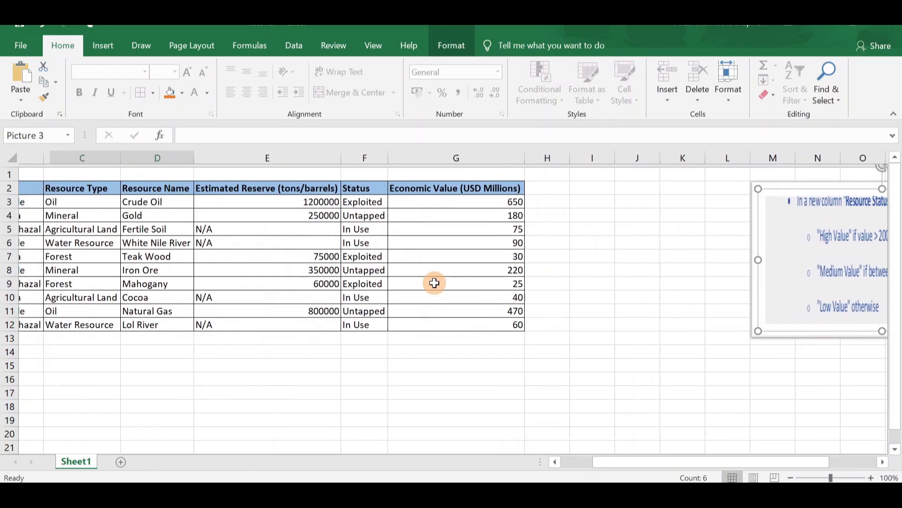
{"action": "scroll", "coordinate": [434, 282], "scroll_direction": "left", "scroll_amount": 2}
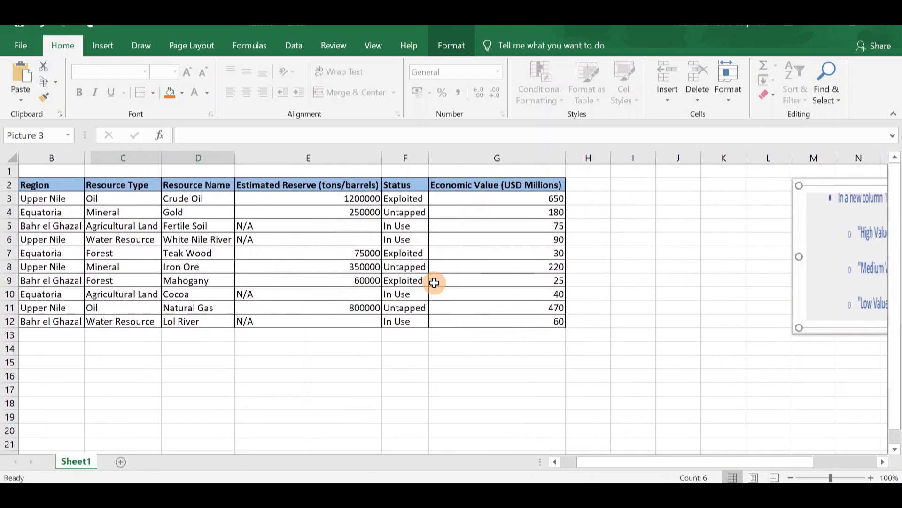
{"action": "left_click_drag", "start_coordinate": [548, 197], "coordinate": [517, 324]}
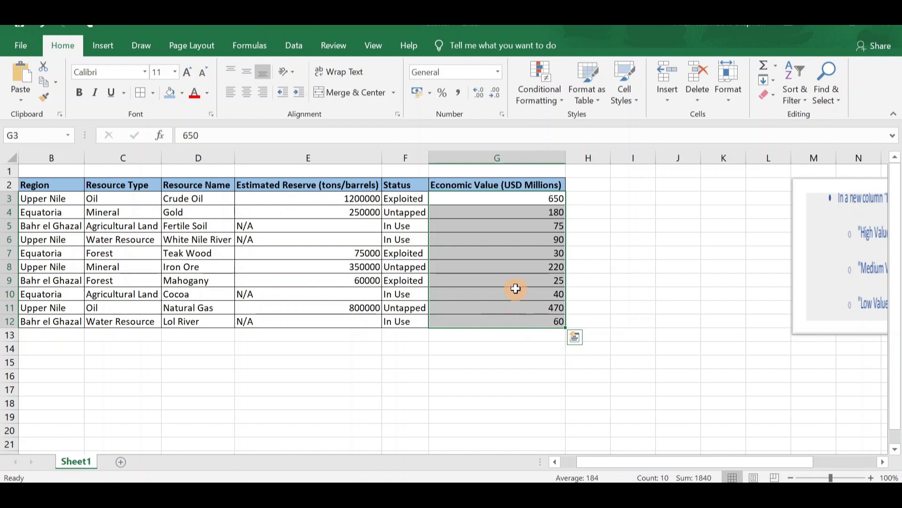
{"action": "left_click", "coordinate": [431, 93]}
{"action": "key", "text": "Escape"}
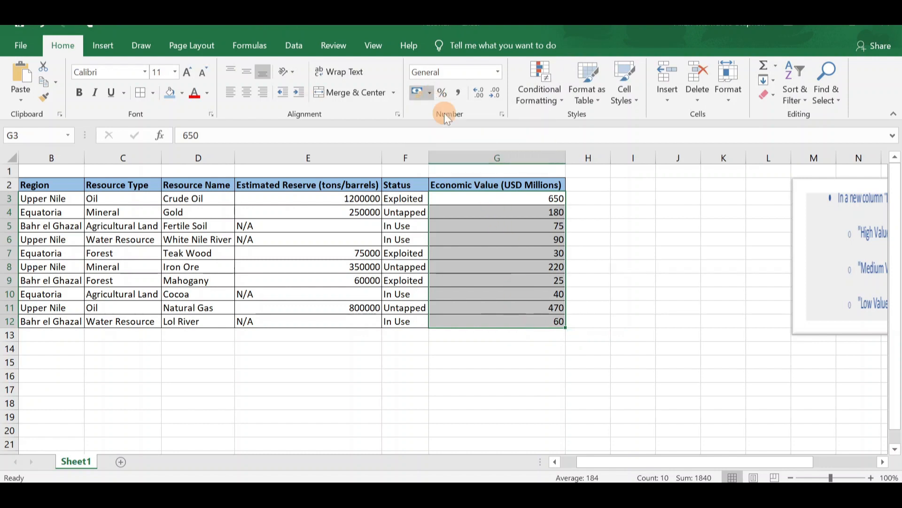
{"action": "left_click", "coordinate": [495, 98]}
{"action": "left_click", "coordinate": [678, 226]}
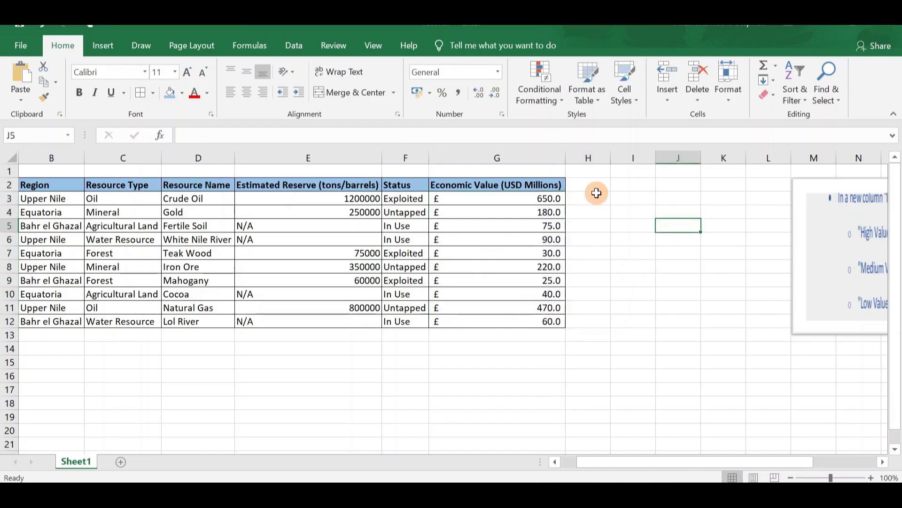
Add the header "Resource Status Comment" in H2 and fit column H to its text
{"action": "left_click", "coordinate": [585, 186]}
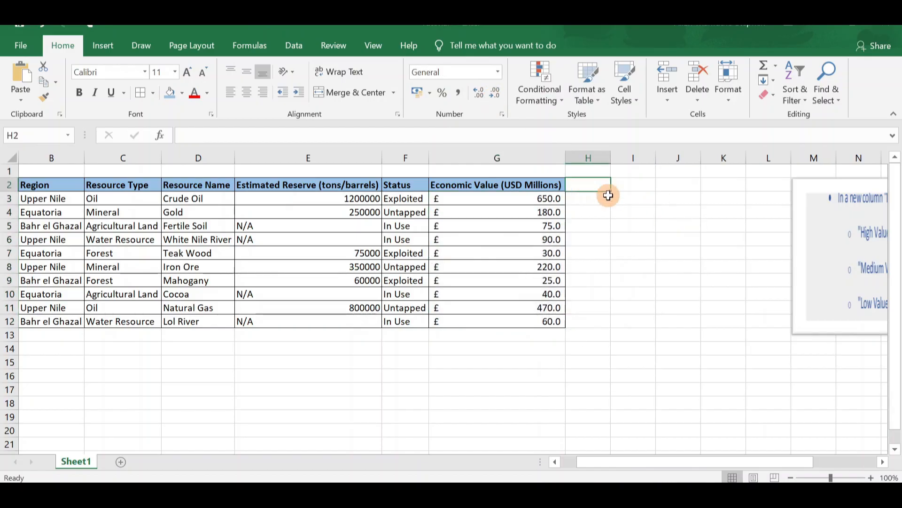
{"action": "scroll", "coordinate": [666, 238], "scroll_direction": "right", "scroll_amount": 2}
{"action": "scroll", "coordinate": [666, 238], "scroll_direction": "right", "scroll_amount": 1}
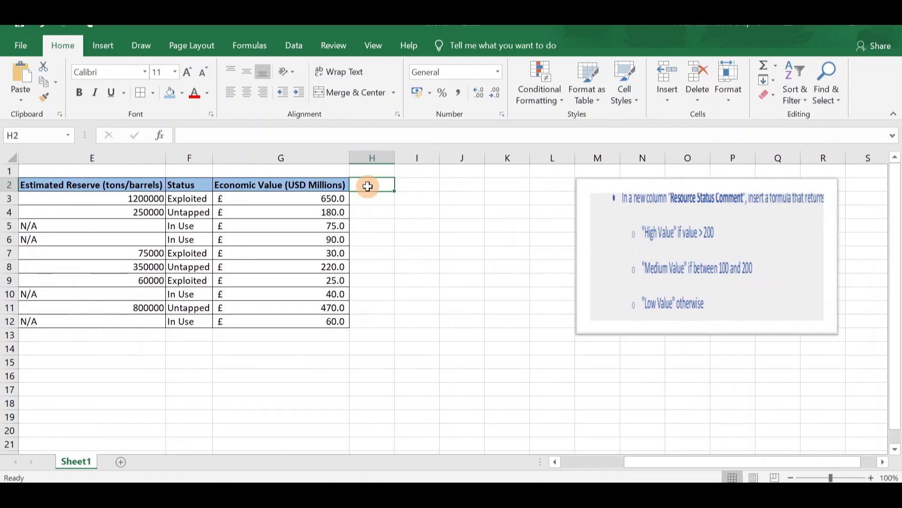
{"action": "type", "text": "Re"}
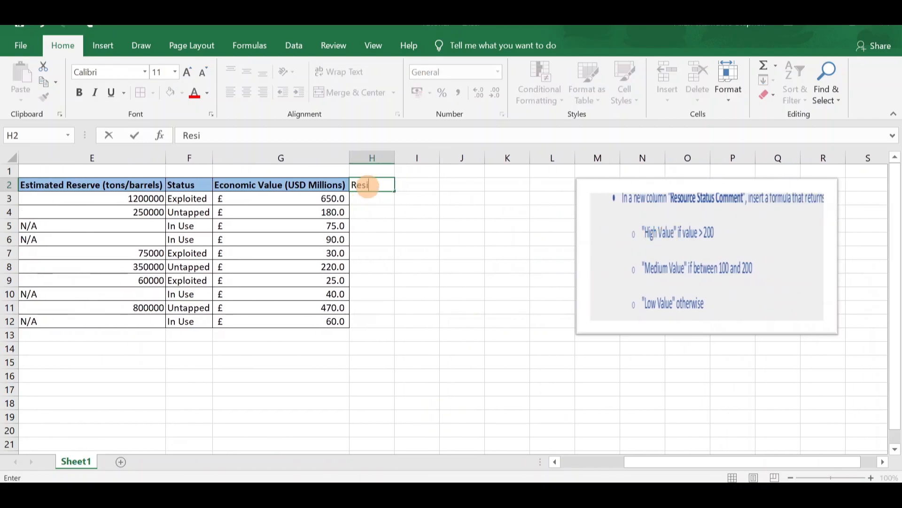
{"action": "type", "text": "si"}
{"action": "key", "text": "BackSpace"}
{"action": "type", "text": "our"}
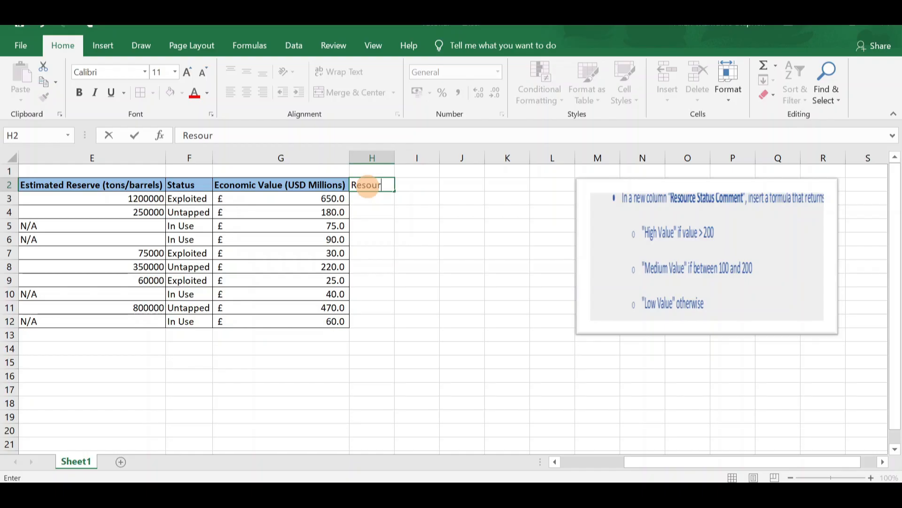
{"action": "type", "text": "ce Status Comment"}
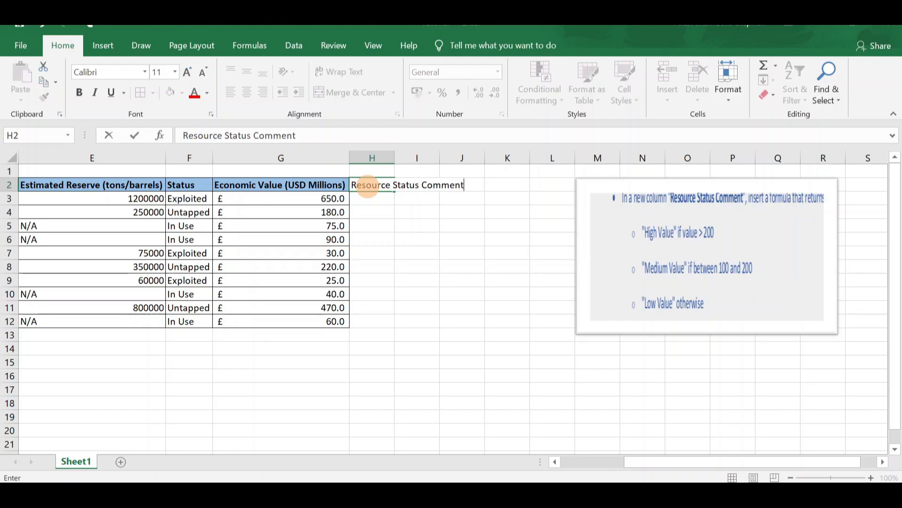
{"action": "key", "text": "Return"}
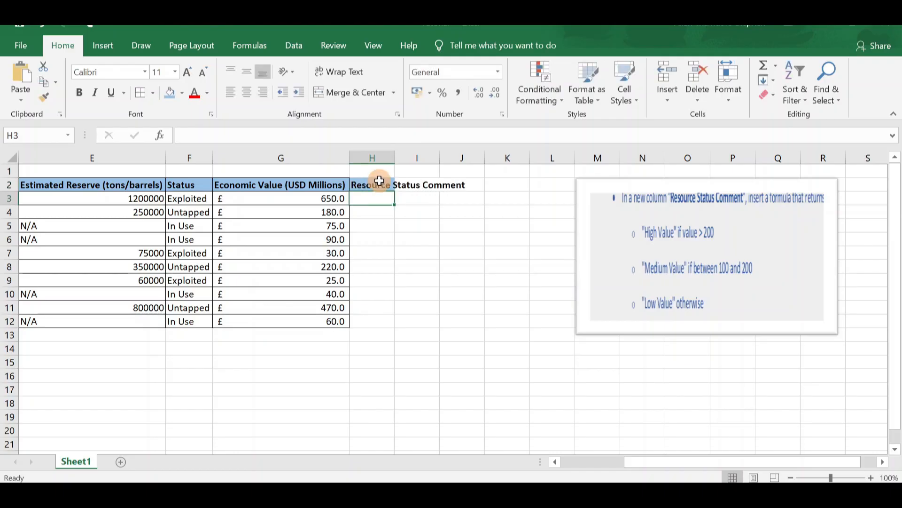
{"action": "double_click", "coordinate": [395, 155]}
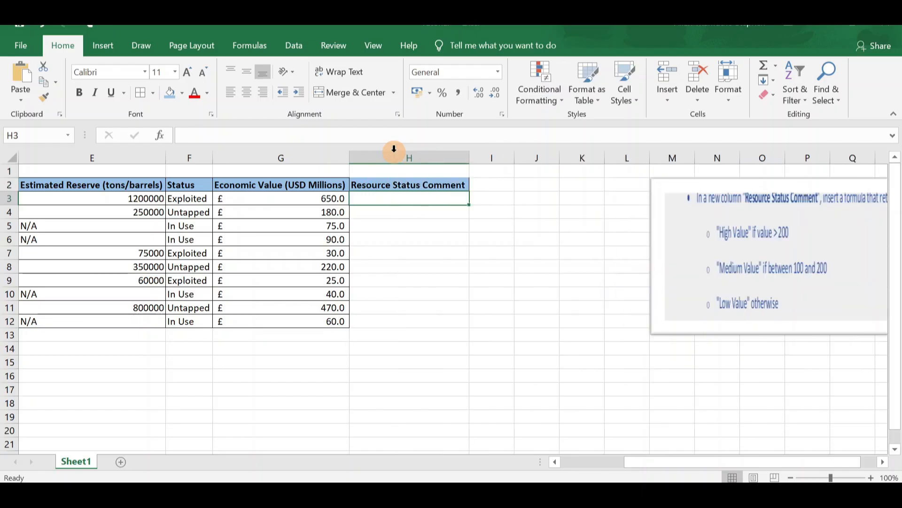
{"action": "left_click", "coordinate": [451, 240]}
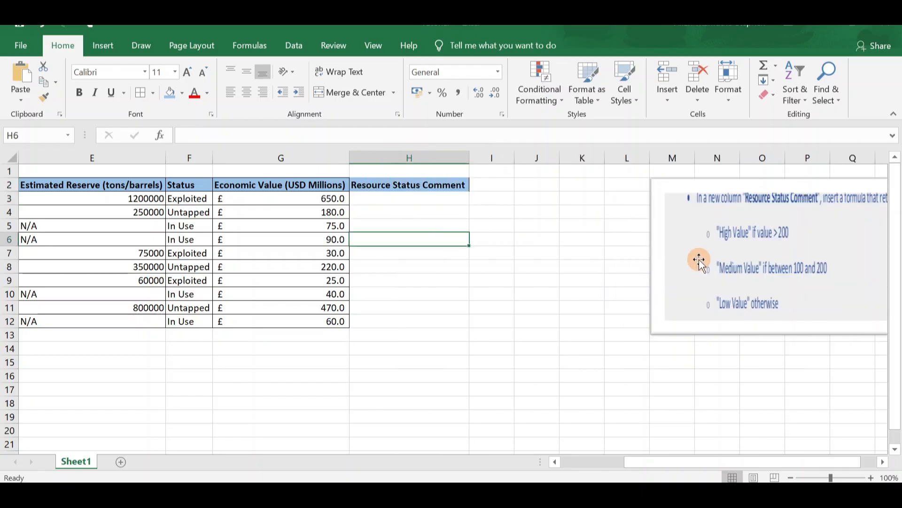
Start an IFS formula in H3 that returns "High Value" when G3>200
{"action": "scroll", "coordinate": [699, 258], "scroll_direction": "right", "scroll_amount": 4}
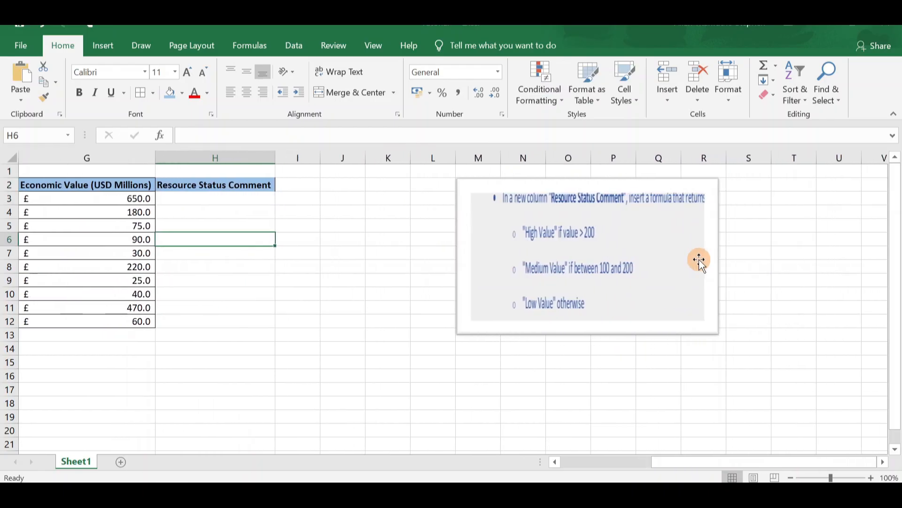
{"action": "scroll", "coordinate": [699, 258], "scroll_direction": "left", "scroll_amount": 4}
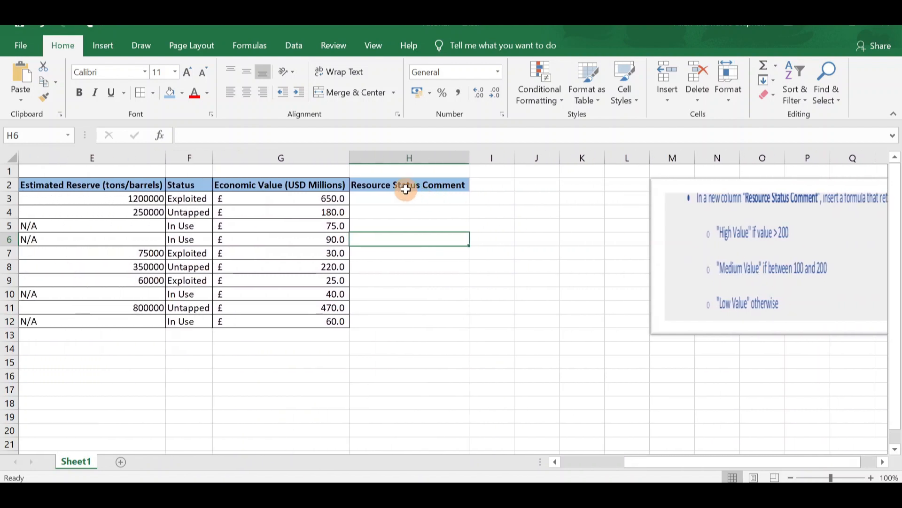
{"action": "left_click", "coordinate": [405, 185]}
{"action": "left_click", "coordinate": [405, 198]}
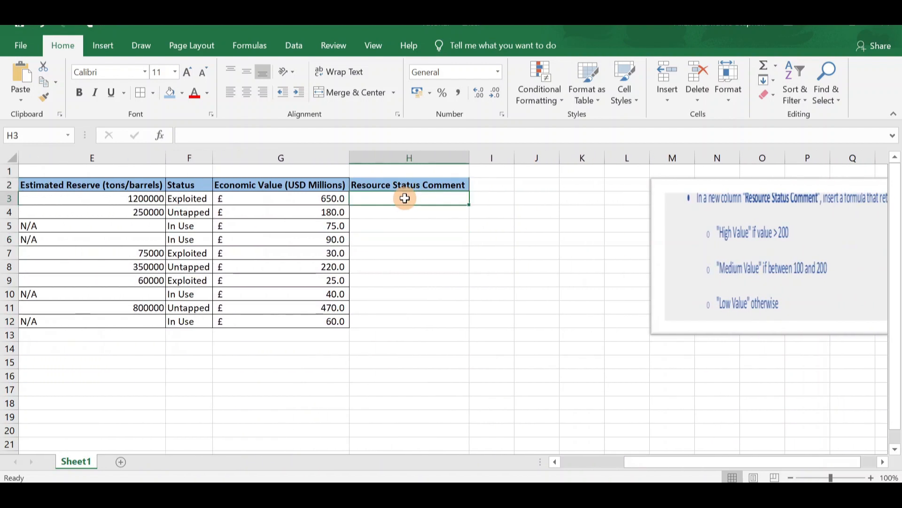
{"action": "type", "text": "=ifs"}
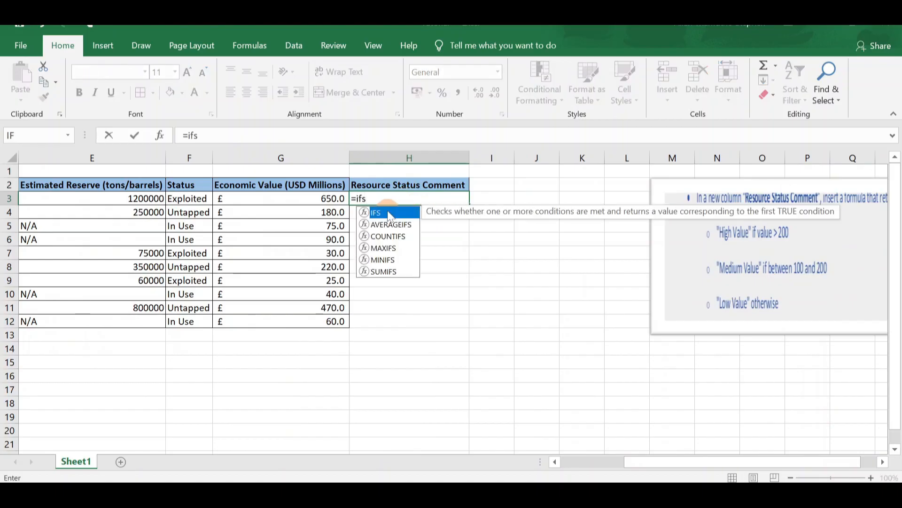
{"action": "key", "text": "Tab"}
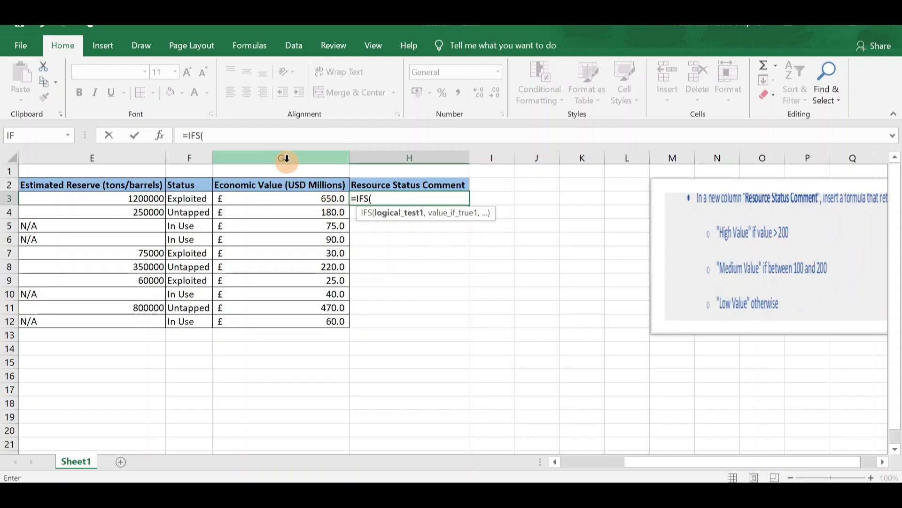
{"action": "left_click", "coordinate": [293, 197]}
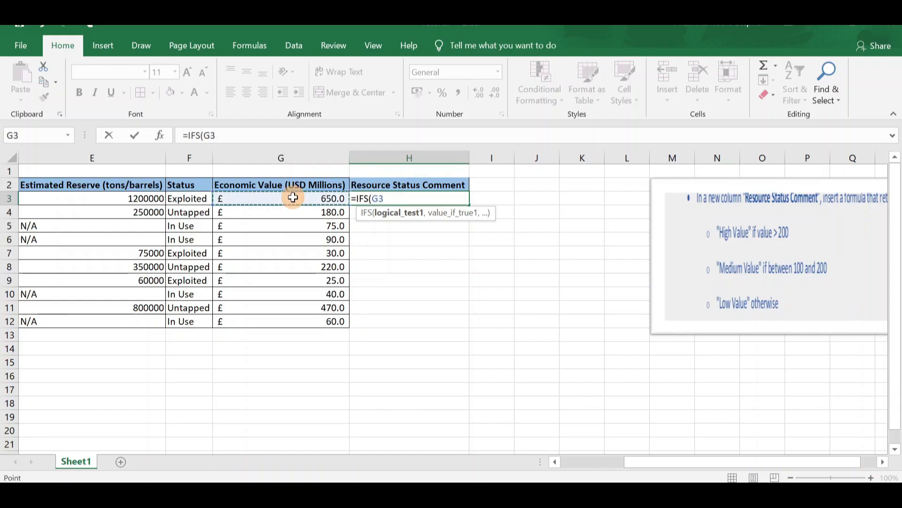
{"action": "type", "text": ">200"}
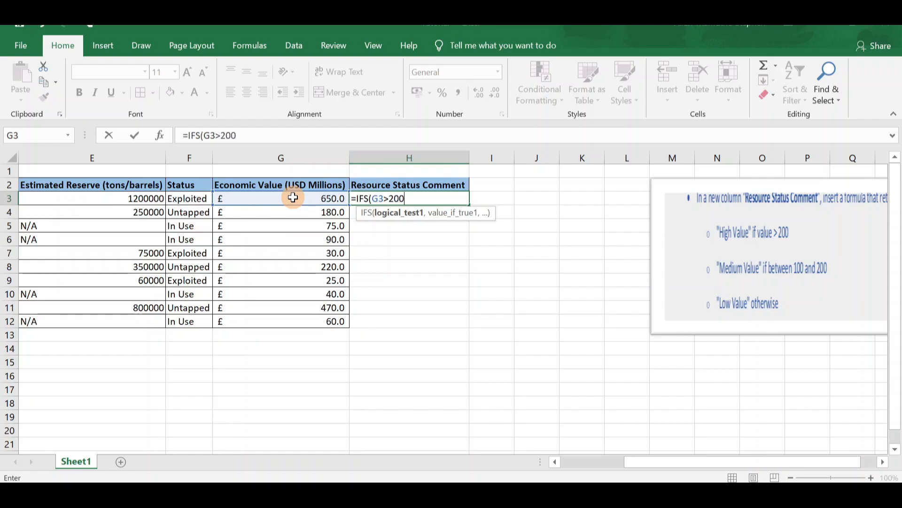
{"action": "type", "text": ","}
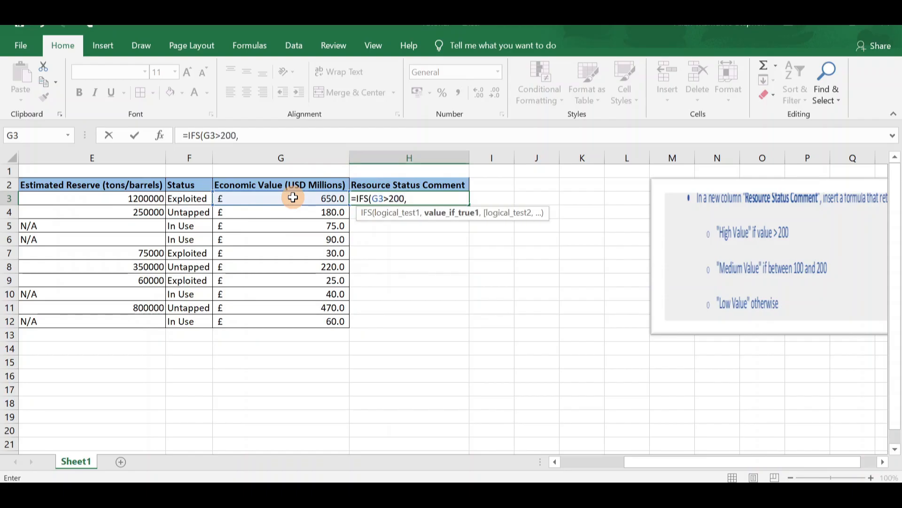
{"action": "type", "text": " \"High Value"}
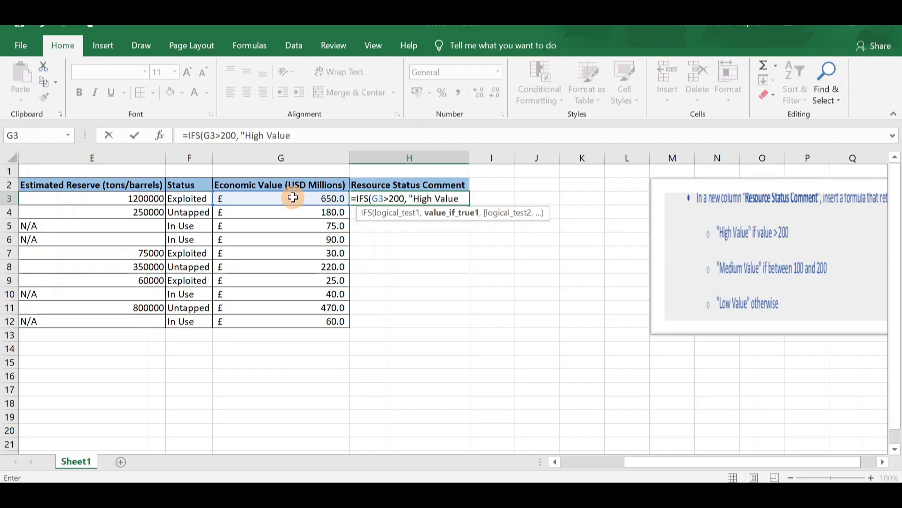
{"action": "type", "text": "\","}
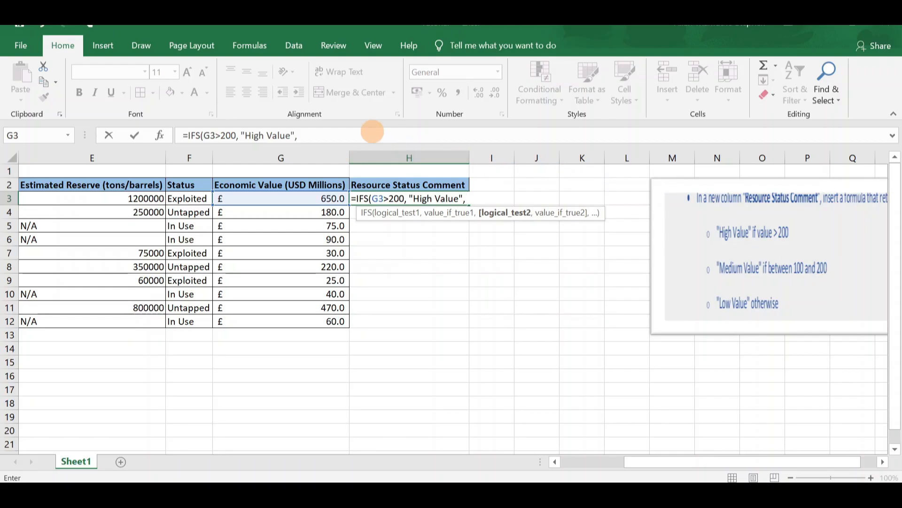
Add AND(G3>100,G3<200) as the second logical test of the IFS formula in H3
{"action": "type", "text": "And"}
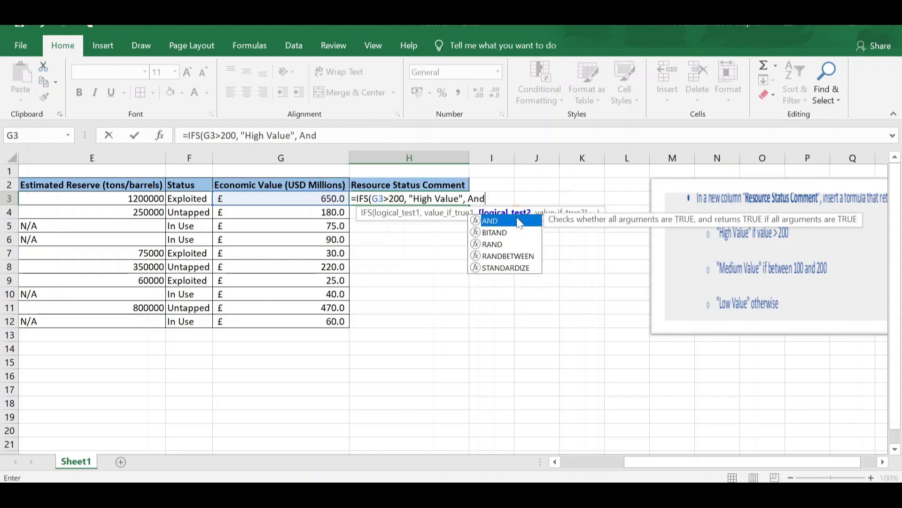
{"action": "double_click", "coordinate": [511, 221]}
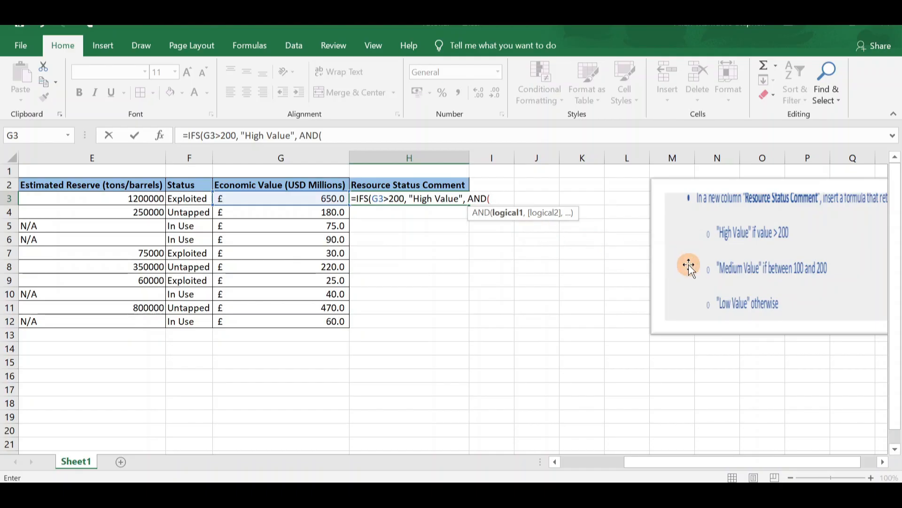
{"action": "left_click", "coordinate": [328, 198]}
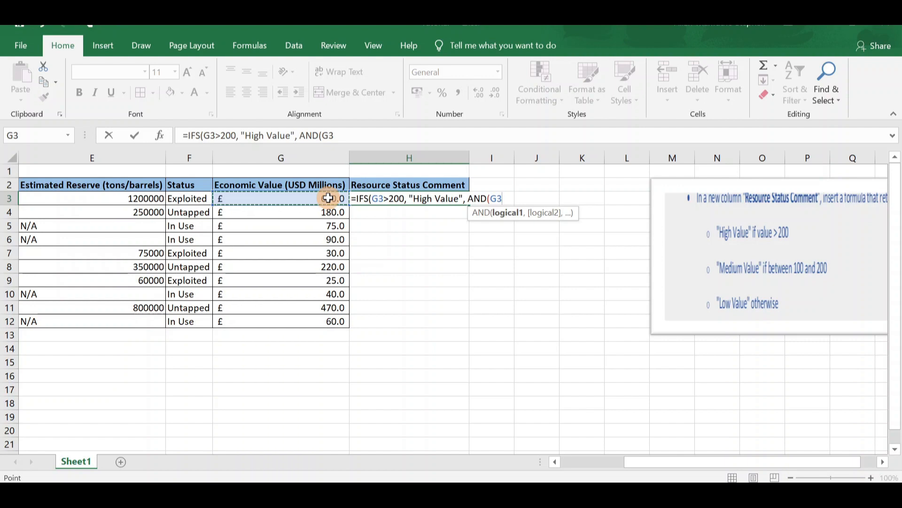
{"action": "type", "text": ">"}
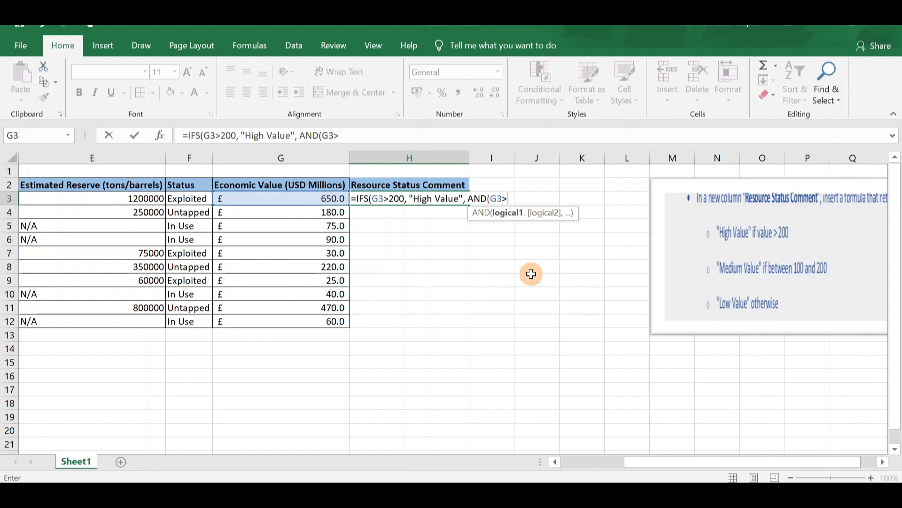
{"action": "type", "text": "100,"}
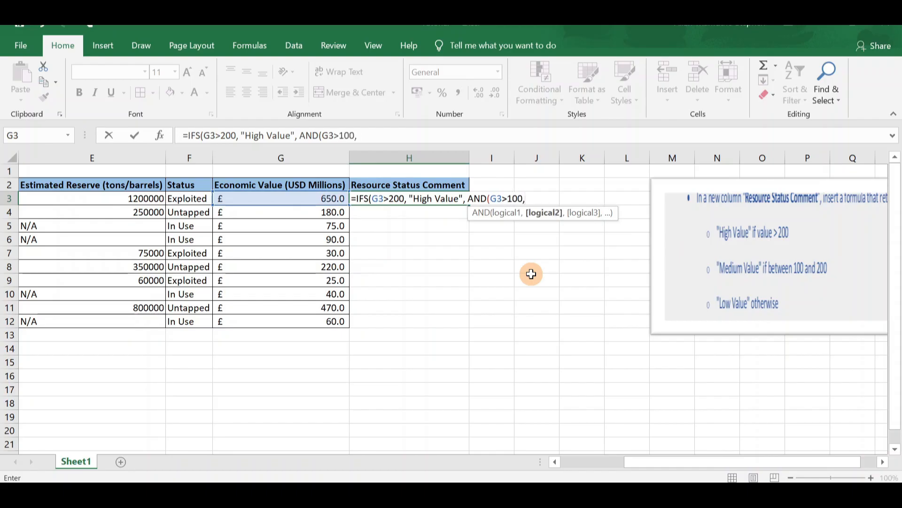
{"action": "left_click", "coordinate": [314, 198]}
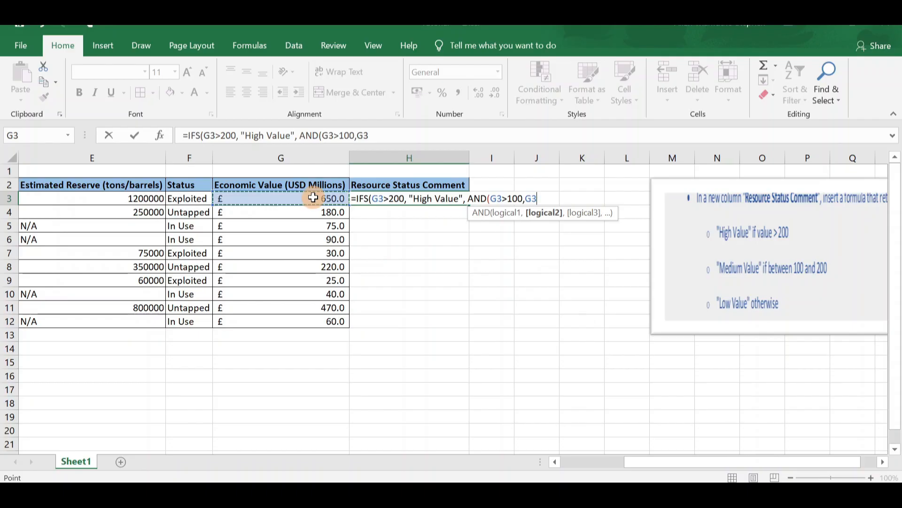
{"action": "type", "text": "<"}
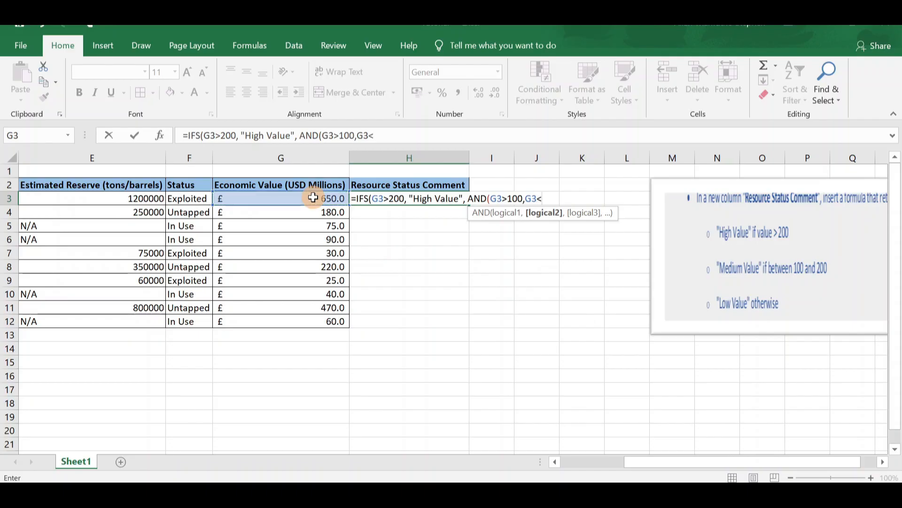
{"action": "type", "text": "200)"}
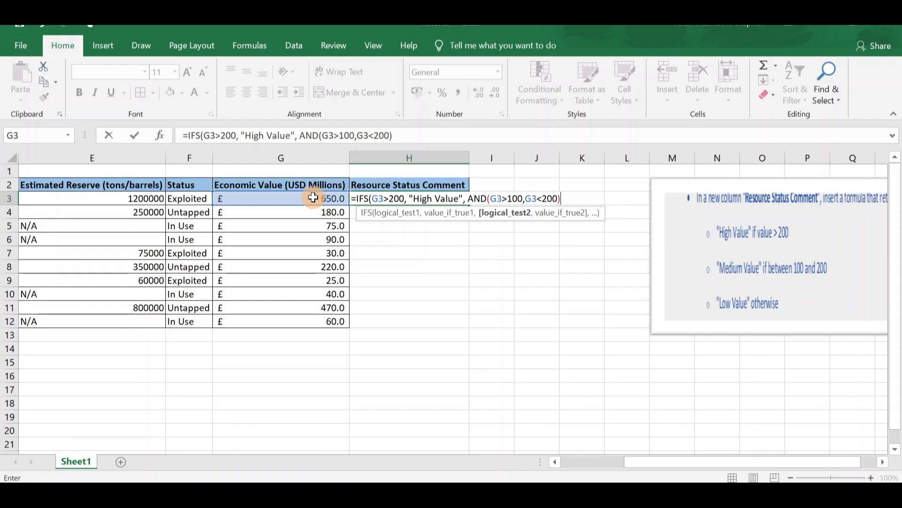
{"action": "type", "text": ","}
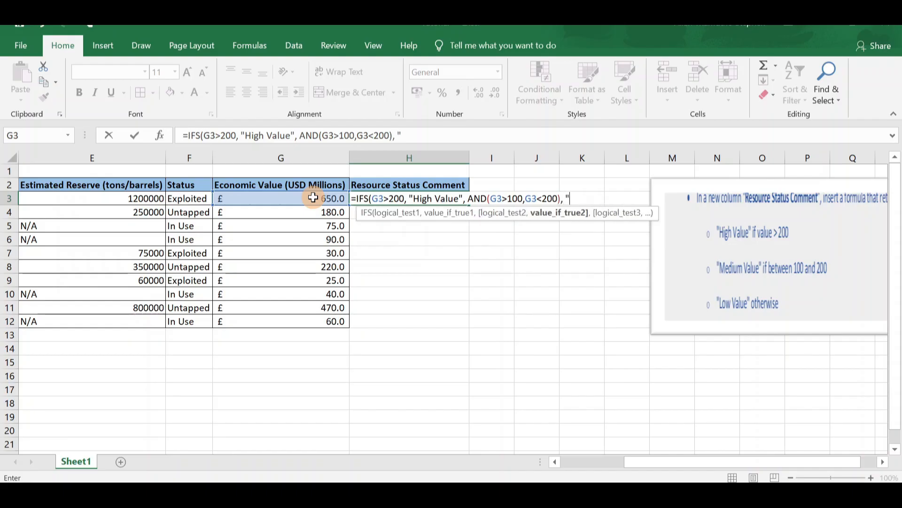
Make the formula's second test return "Medium Value"
{"action": "type", "text": "edium Va"}
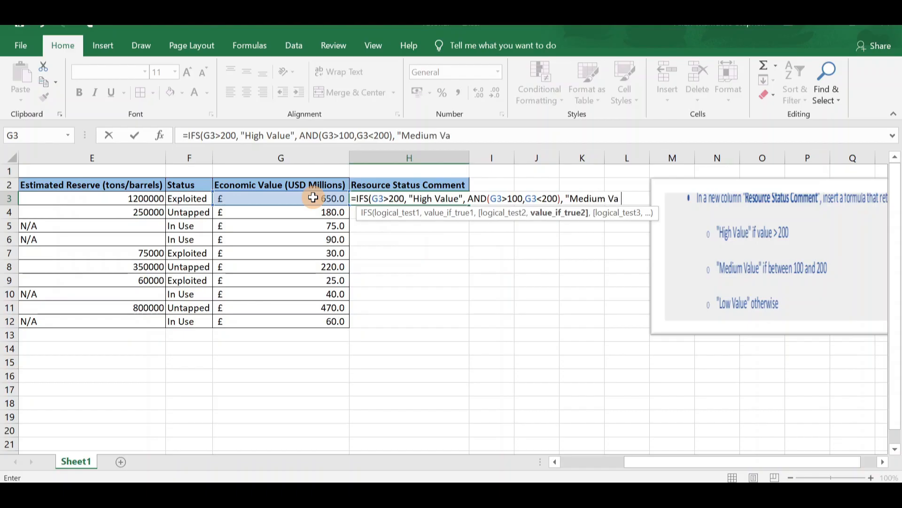
{"action": "type", "text": "ue\","}
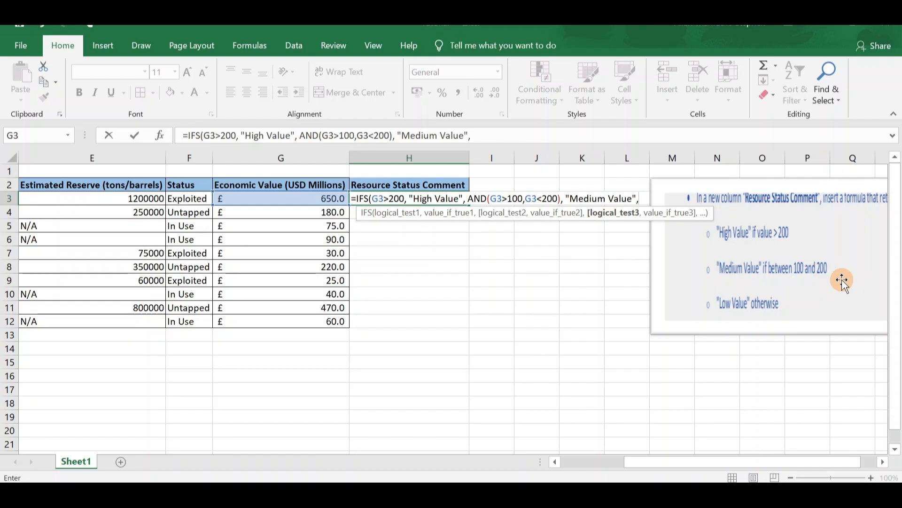
Complete the IFS formula in H3 with the test G3<100 returning "Low Value" and enter it
{"action": "left_click", "coordinate": [326, 199]}
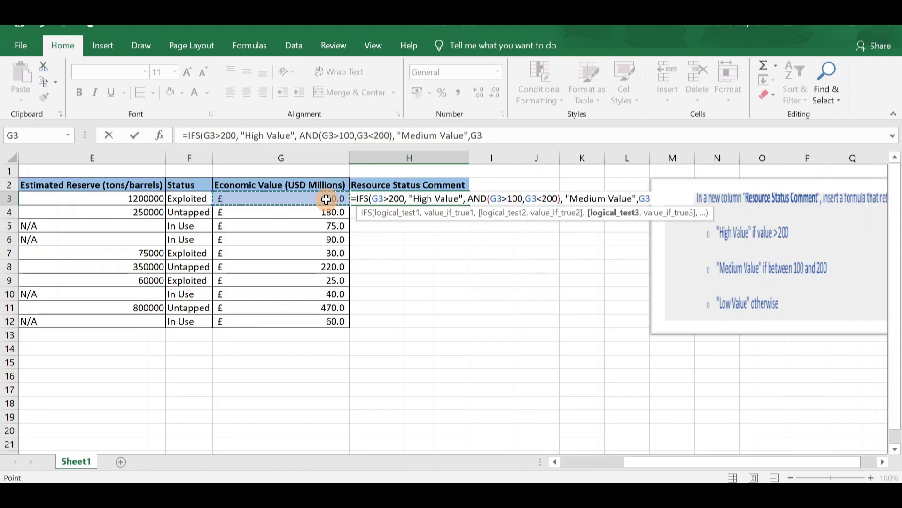
{"action": "type", "text": "<1"}
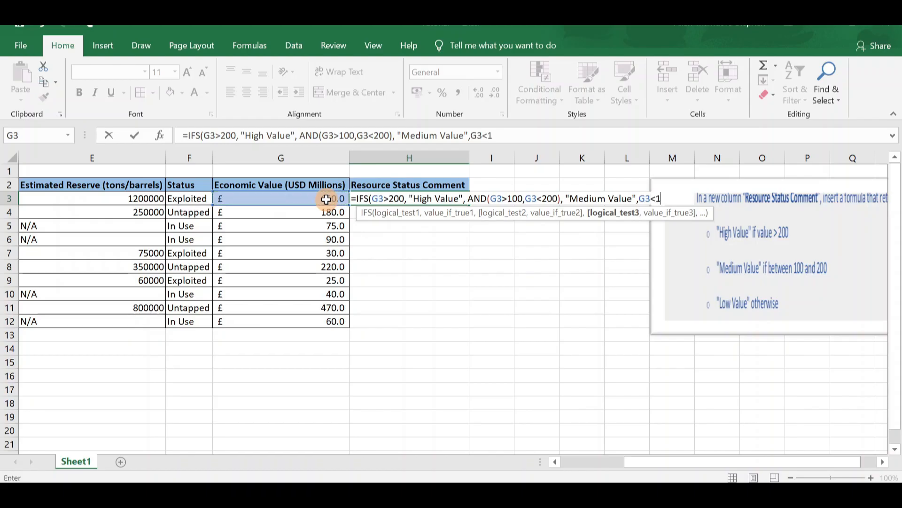
{"action": "type", "text": "00,"}
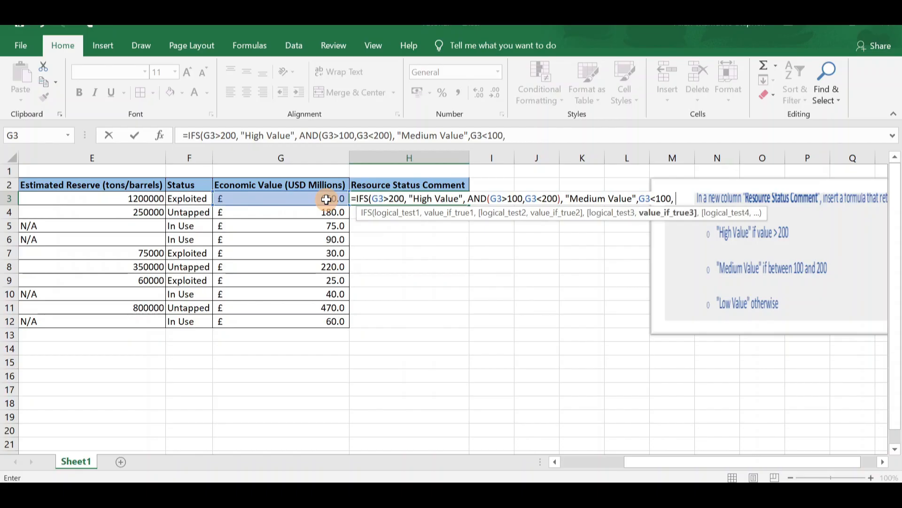
{"action": "type", "text": " \"Low Value"}
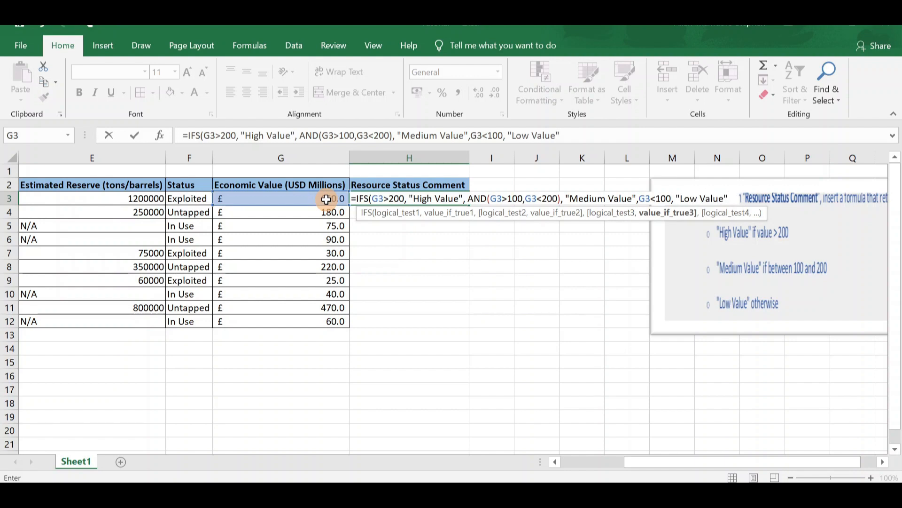
{"action": "type", "text": "\")"}
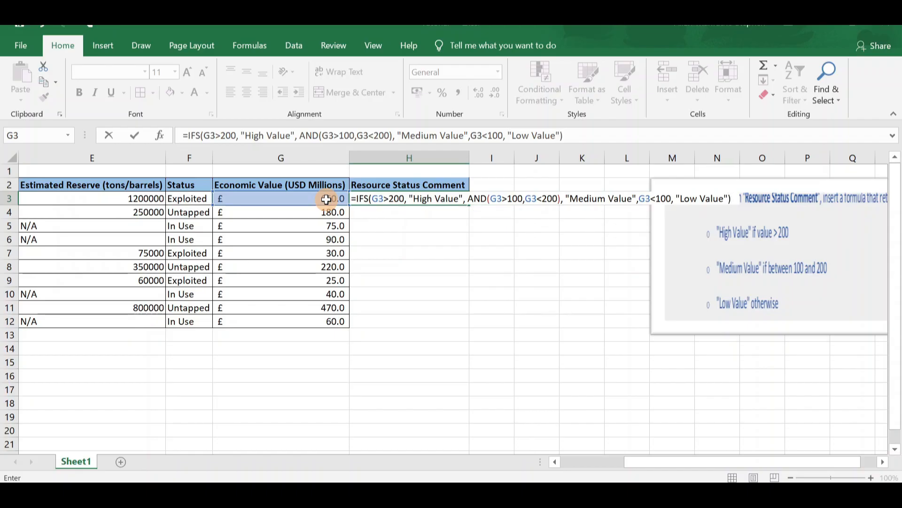
{"action": "key", "text": "ctrl+Return"}
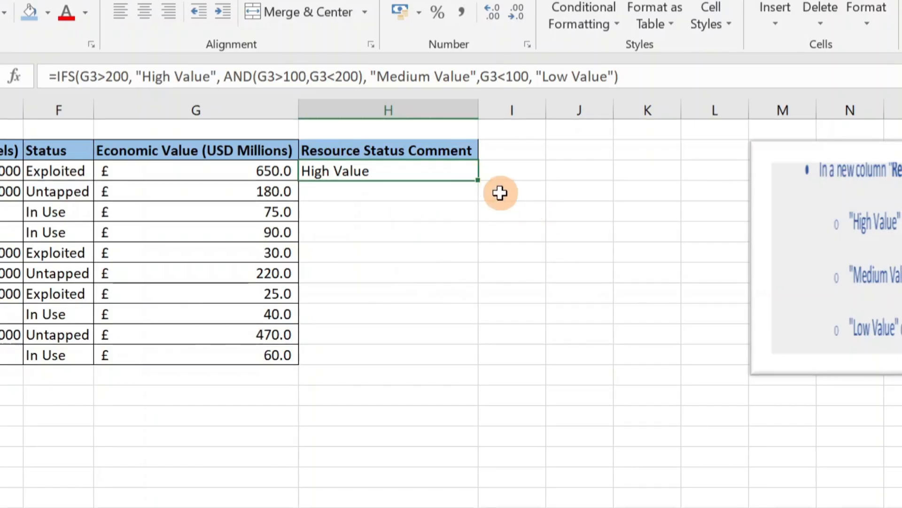
Fill the IFS formula from H3 down through H12
{"action": "double_click", "coordinate": [475, 180]}
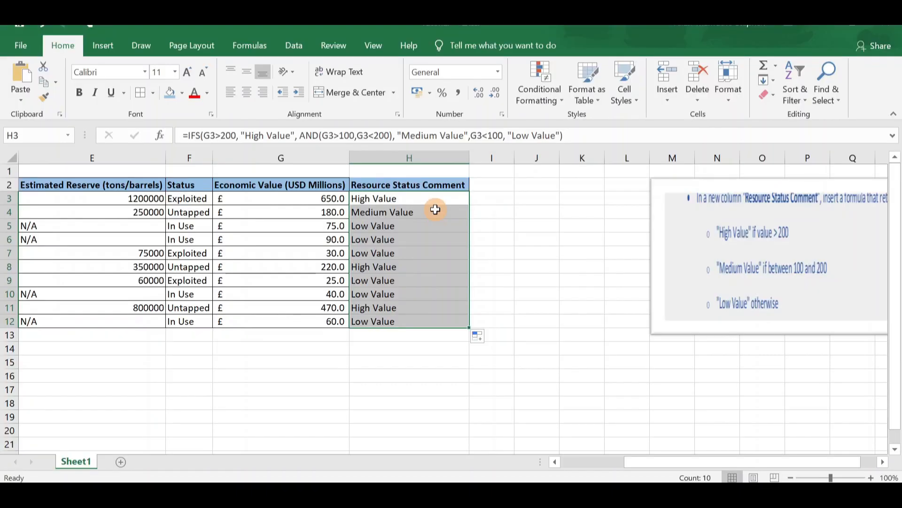
{"action": "key", "text": "ctrl+z"}
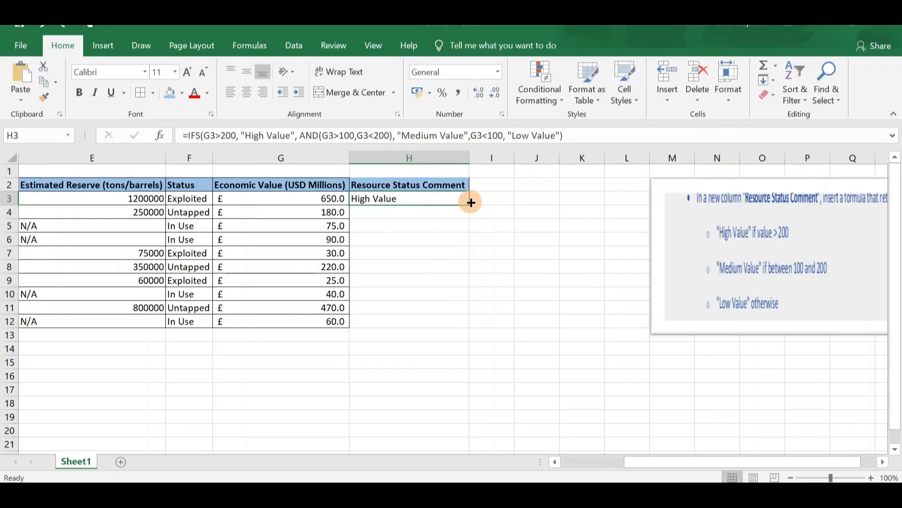
{"action": "left_click_drag", "start_coordinate": [469, 205], "coordinate": [460, 324]}
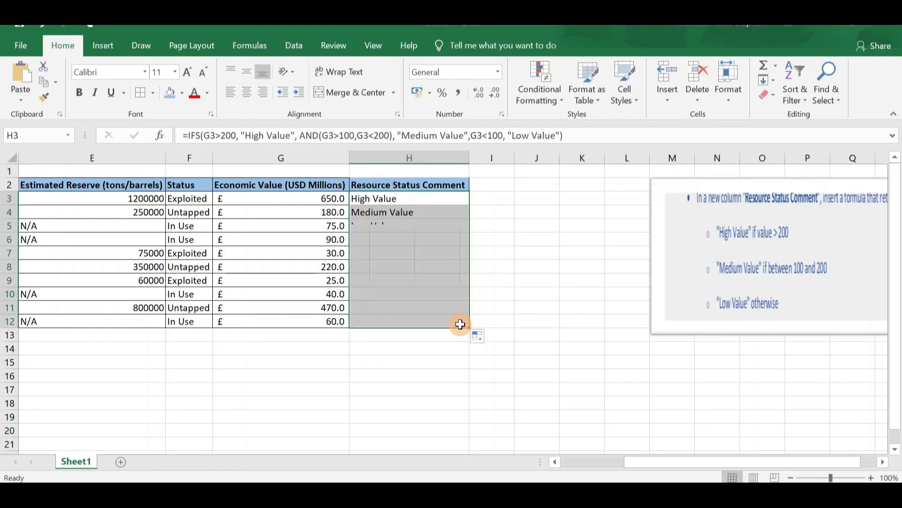
{"action": "left_click", "coordinate": [460, 324]}
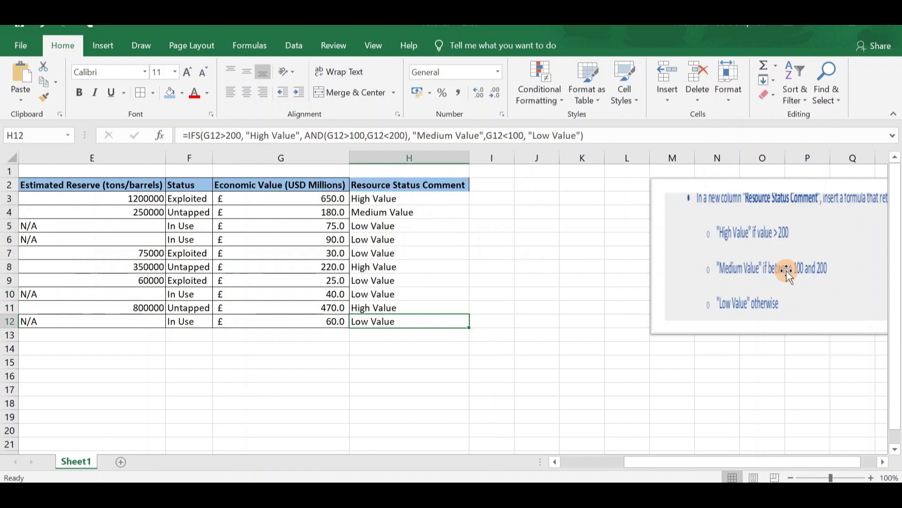
Compare the Resource Status Comment results with the value rules in the instruction picture and inspect the formulas in H3 and H4
{"action": "scroll", "coordinate": [785, 271], "scroll_direction": "right", "scroll_amount": 1}
{"action": "scroll", "coordinate": [786, 270], "scroll_direction": "left", "scroll_amount": 1}
{"action": "scroll", "coordinate": [786, 270], "scroll_direction": "right", "scroll_amount": 4}
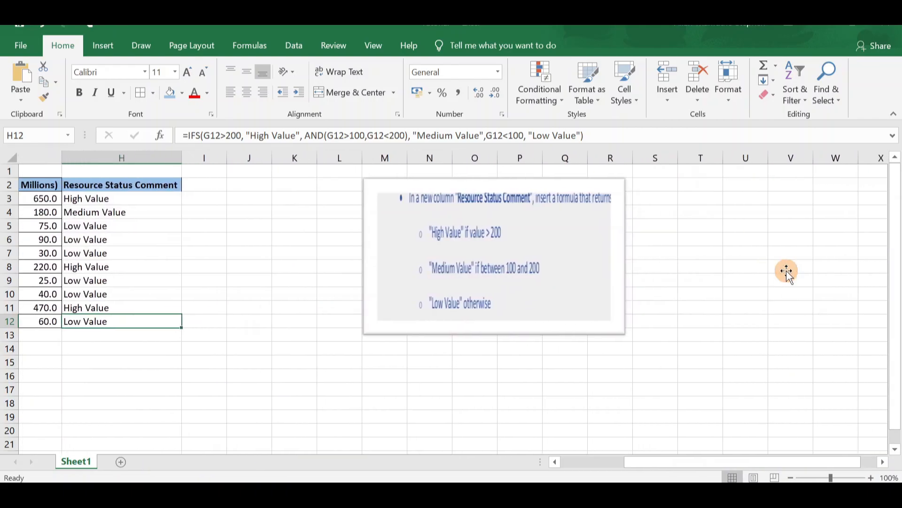
{"action": "left_click", "coordinate": [458, 268]}
{"action": "scroll", "coordinate": [423, 240], "scroll_direction": "left", "scroll_amount": 2}
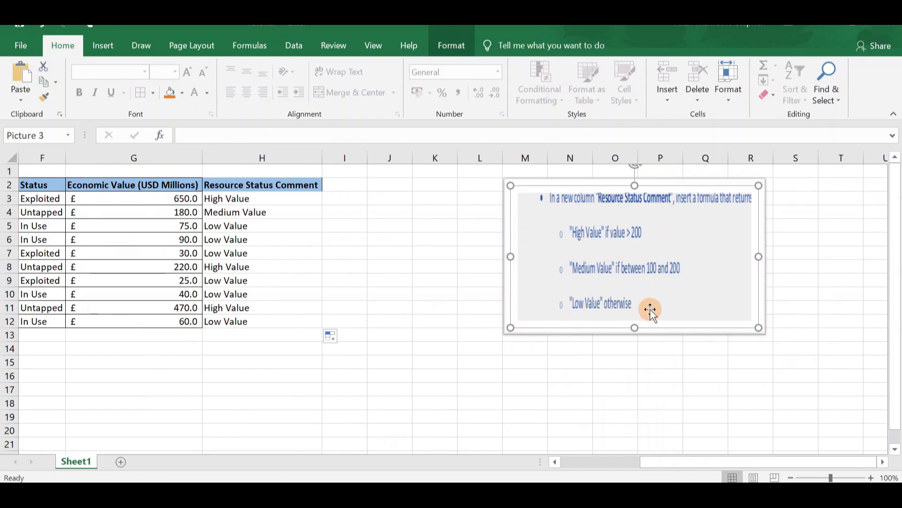
{"action": "scroll", "coordinate": [651, 310], "scroll_direction": "left", "scroll_amount": 1}
{"action": "scroll", "coordinate": [651, 310], "scroll_direction": "right", "scroll_amount": 1}
{"action": "left_click", "coordinate": [216, 201]}
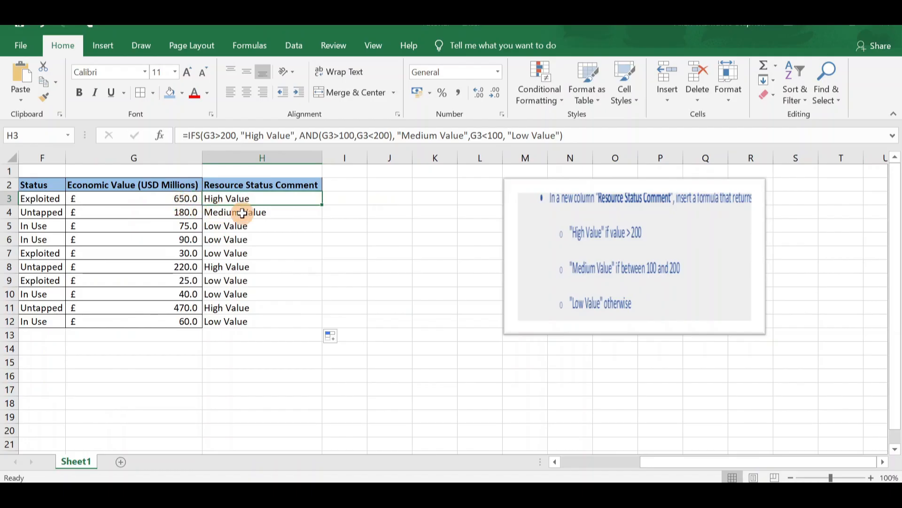
{"action": "left_click", "coordinate": [262, 217]}
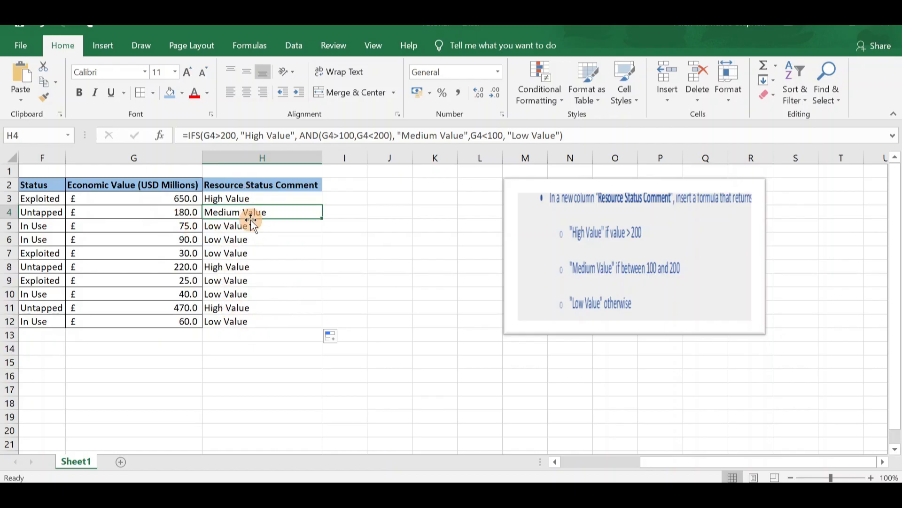
Apply all borders to the whole resource table B2:H12, including the Resource Status Comment column
{"action": "scroll", "coordinate": [251, 220], "scroll_direction": "left", "scroll_amount": 5}
{"action": "scroll", "coordinate": [250, 220], "scroll_direction": "right", "scroll_amount": 1}
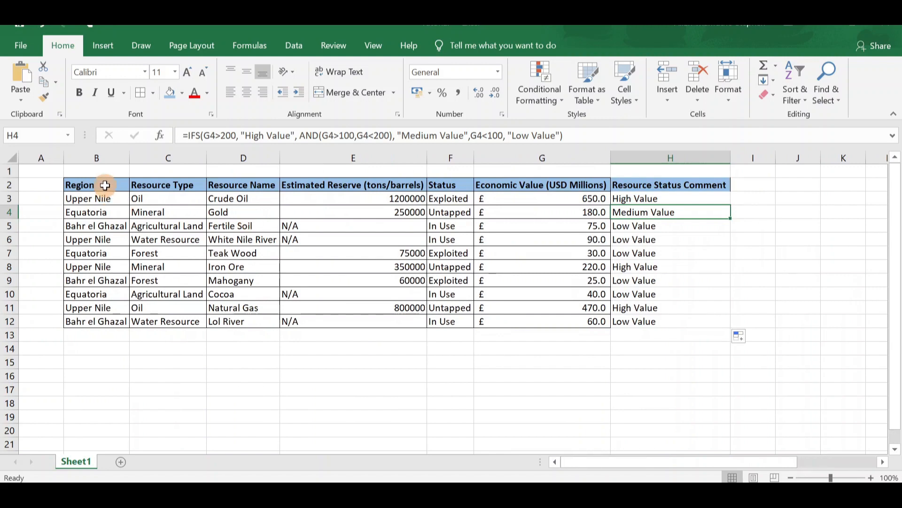
{"action": "left_click", "coordinate": [105, 185]}
{"action": "key", "text": "ctrl+a"}
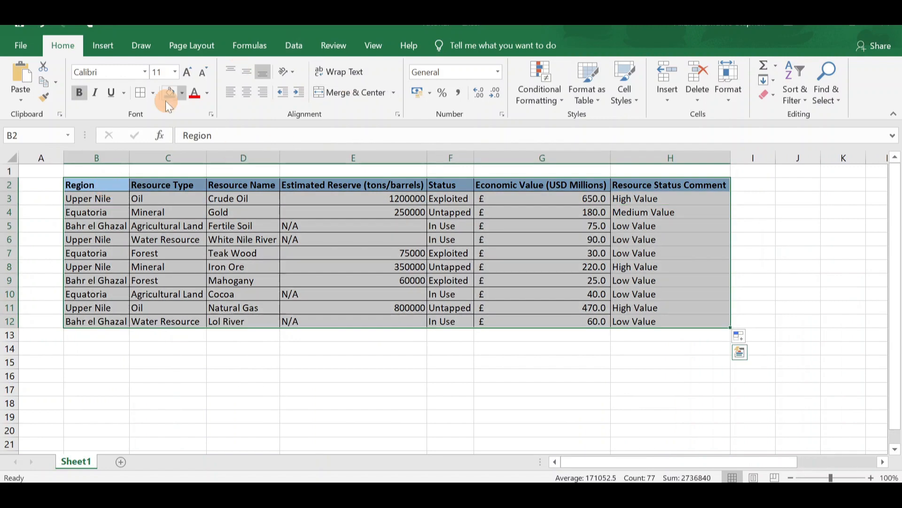
{"action": "left_click", "coordinate": [143, 92]}
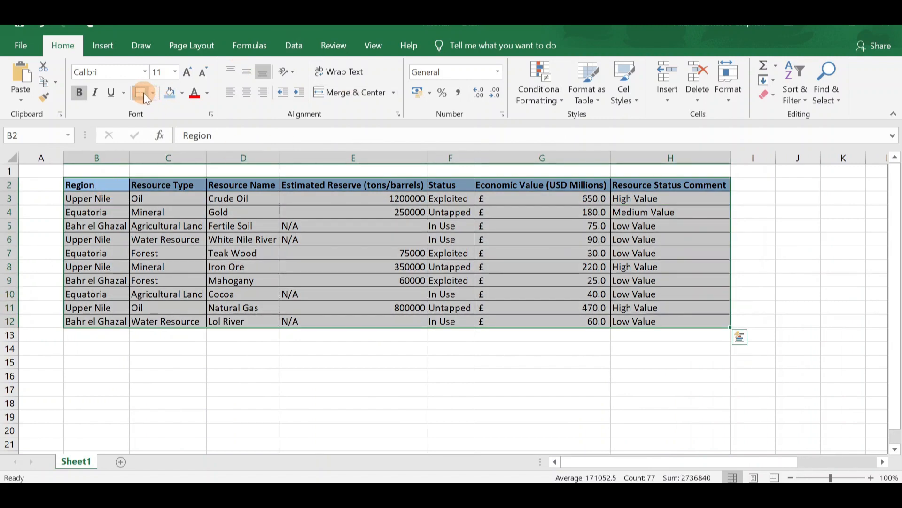
{"action": "left_click", "coordinate": [486, 374]}
{"action": "scroll", "coordinate": [670, 298], "scroll_direction": "right", "scroll_amount": 3}
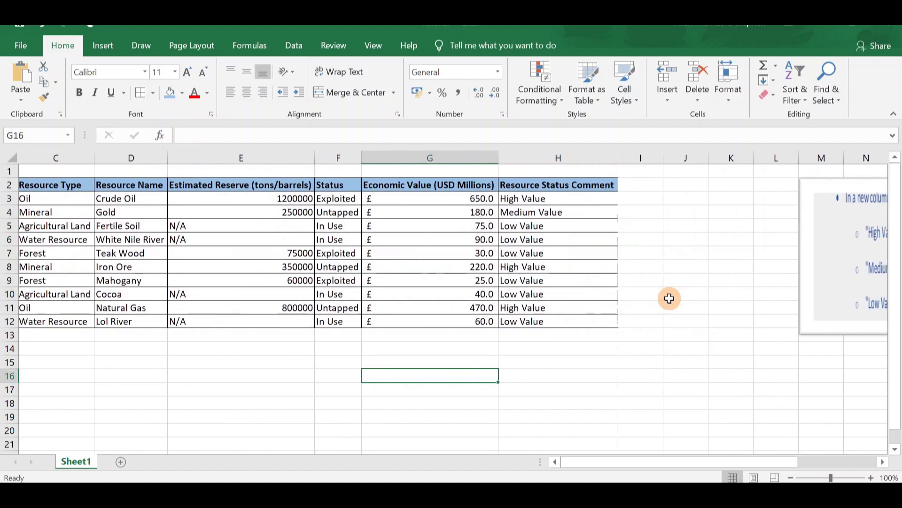
Add a conditional formatting rule to Status cells F3:F12 that formats text containing "Exploited" with Light Red Fill with Dark Red Text
{"action": "scroll", "coordinate": [669, 299], "scroll_direction": "right", "scroll_amount": 1}
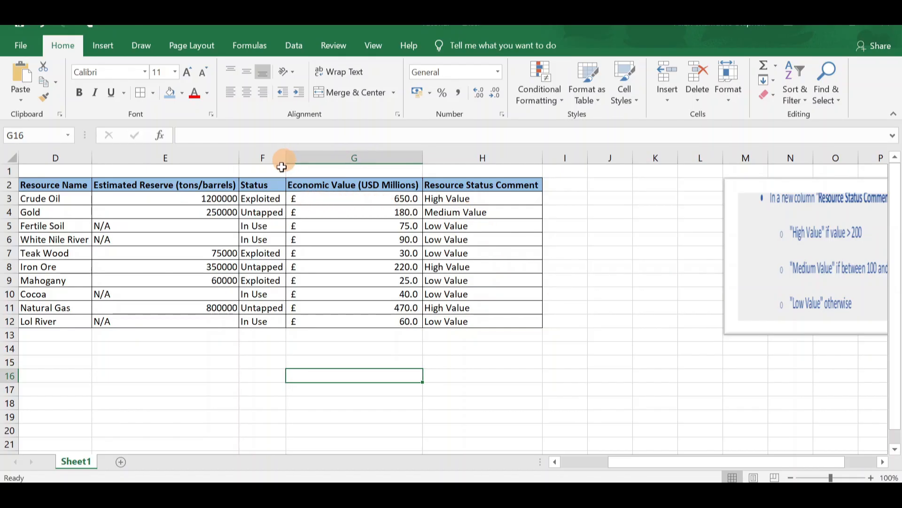
{"action": "mouse_move", "coordinate": [261, 198]}
{"action": "left_mouse_down"}
{"action": "mouse_move", "coordinate": [262, 318]}
{"action": "mouse_move", "coordinate": [264, 199]}
{"action": "left_mouse_up"}
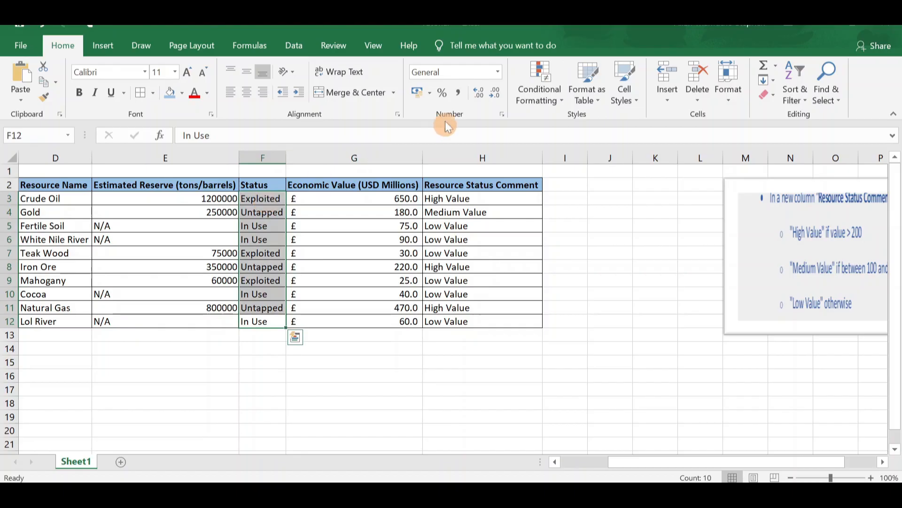
{"action": "left_click", "coordinate": [68, 49]}
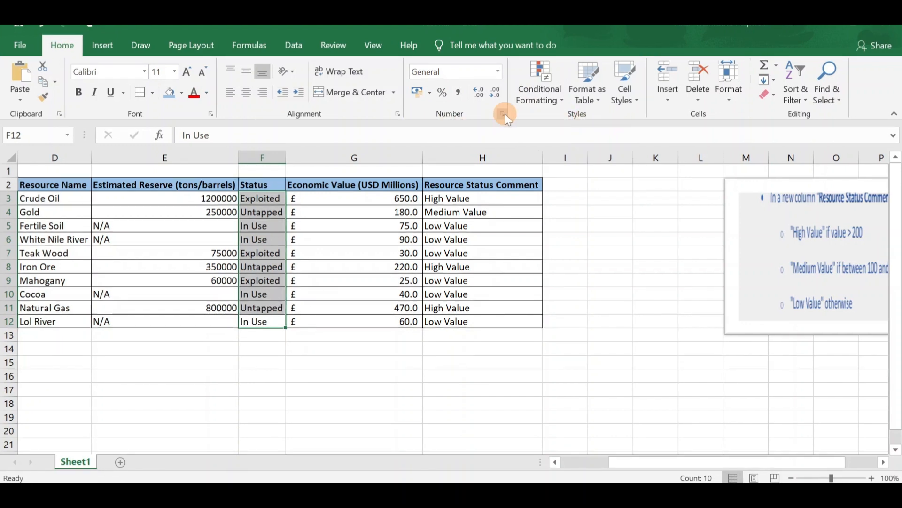
{"action": "left_click", "coordinate": [543, 76]}
{"action": "mouse_move", "coordinate": [573, 125]}
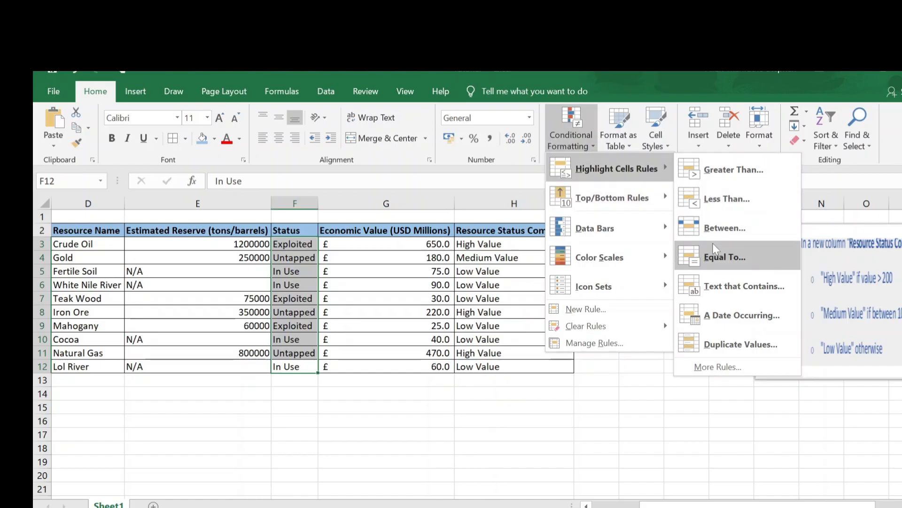
{"action": "left_click", "coordinate": [733, 286]}
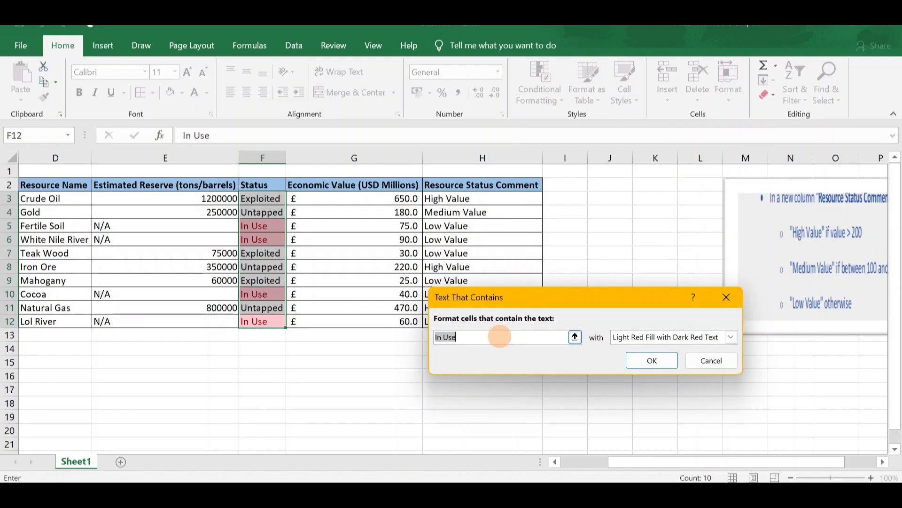
{"action": "type", "text": "Ex"}
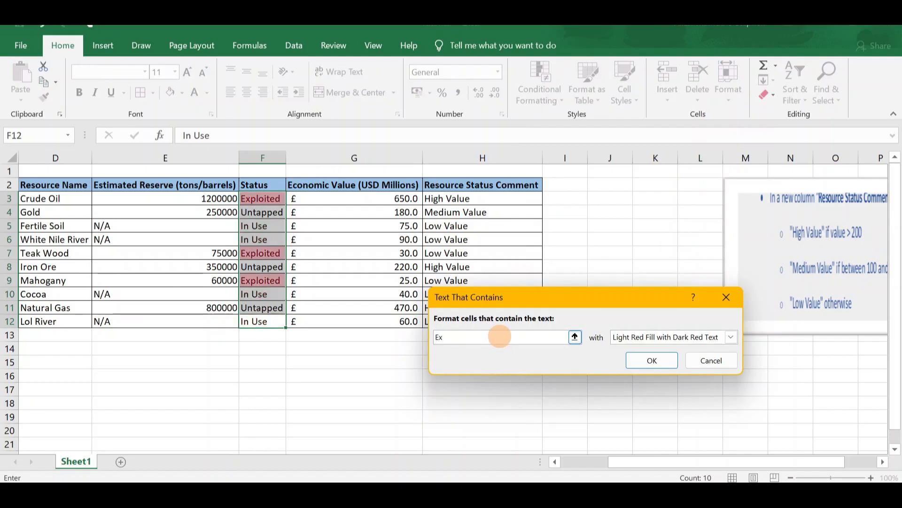
{"action": "type", "text": "ploited"}
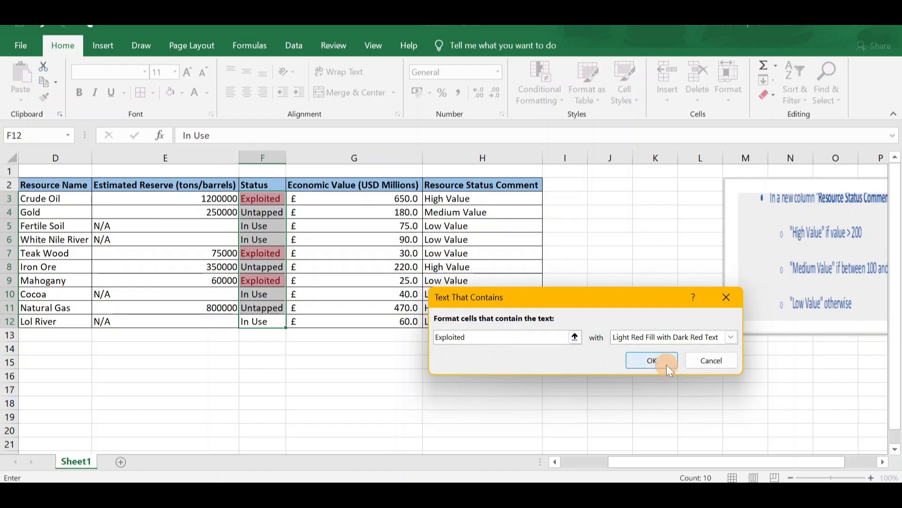
{"action": "left_click", "coordinate": [652, 362]}
{"action": "left_click", "coordinate": [421, 375]}
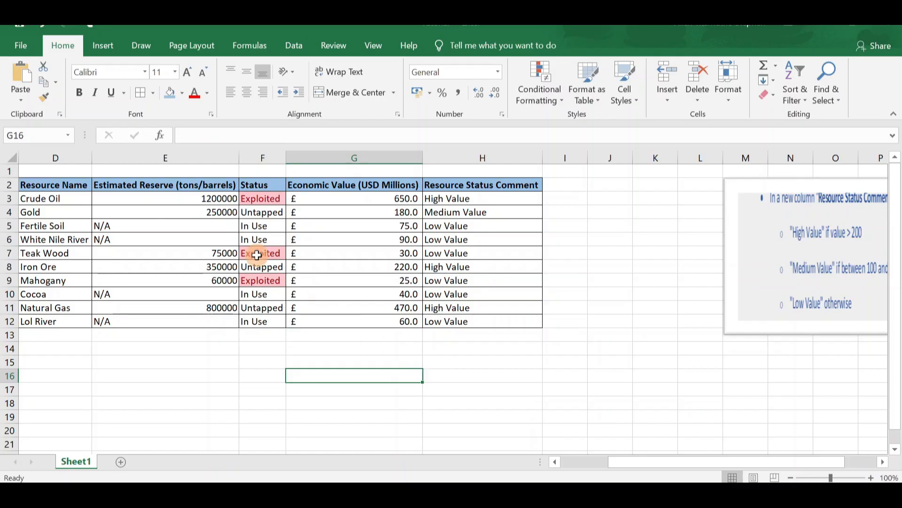
{"action": "left_click", "coordinate": [259, 197]}
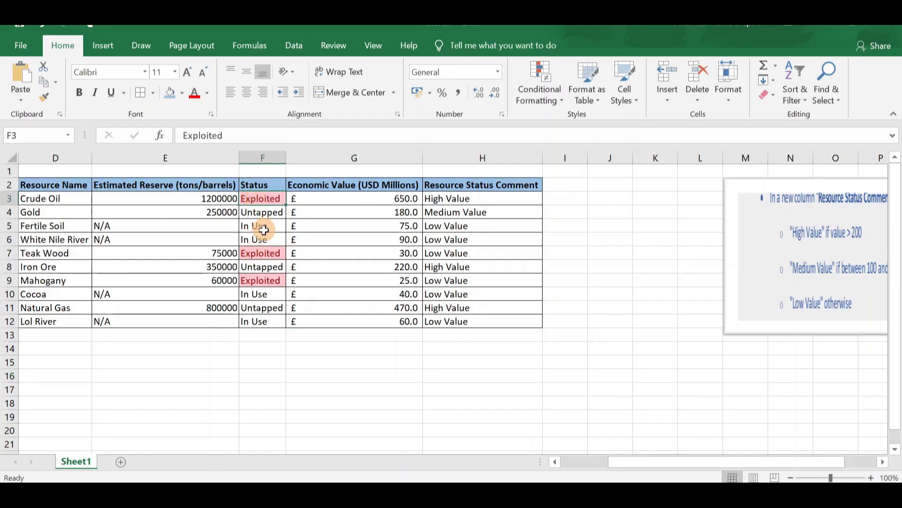
{"action": "scroll", "coordinate": [257, 253], "scroll_direction": "left", "scroll_amount": 3}
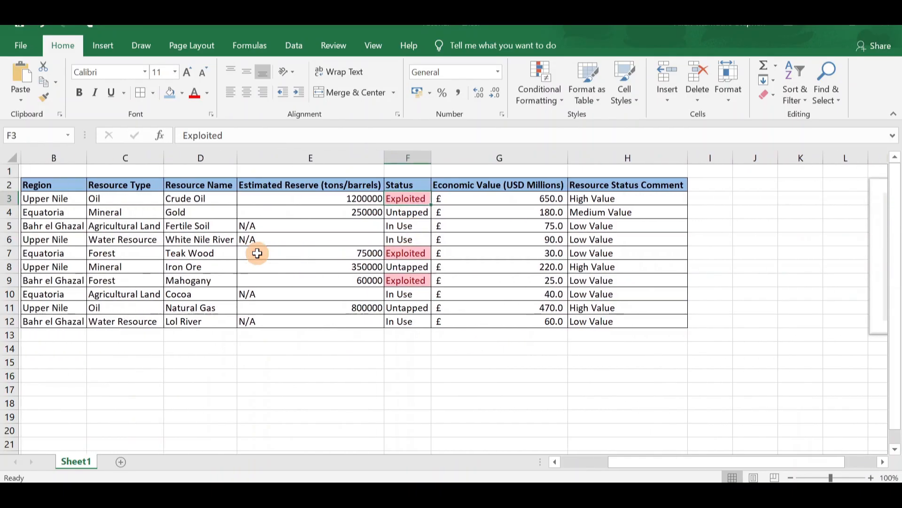
{"action": "scroll", "coordinate": [257, 253], "scroll_direction": "right", "scroll_amount": 2}
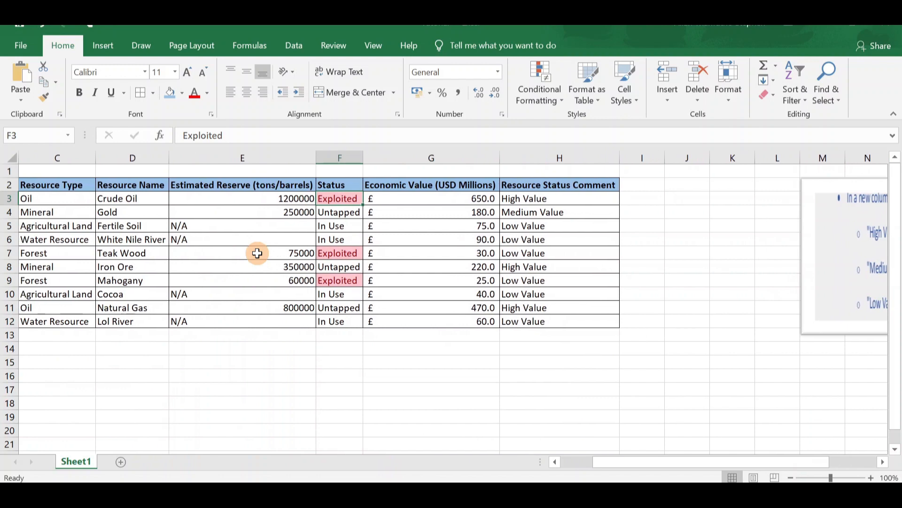
{"action": "scroll", "coordinate": [258, 253], "scroll_direction": "left", "scroll_amount": 1}
{"action": "scroll", "coordinate": [257, 253], "scroll_direction": "down", "scroll_amount": 3}
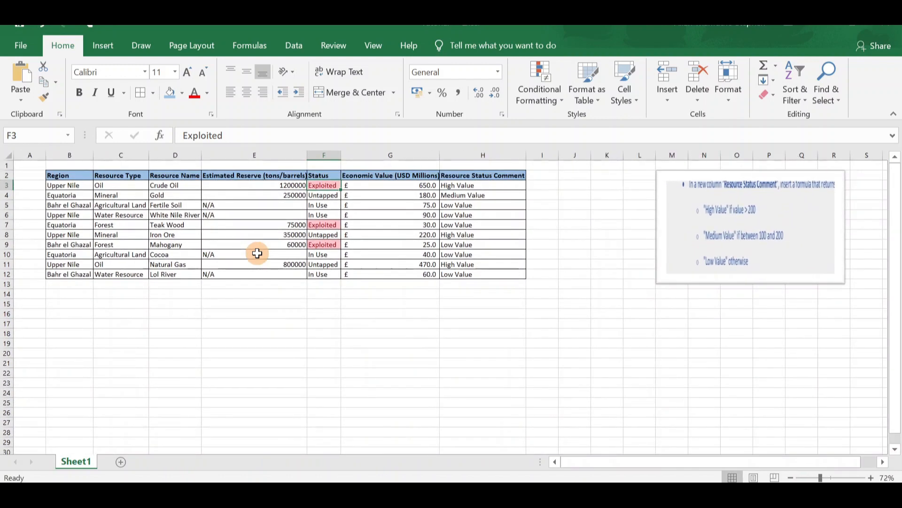